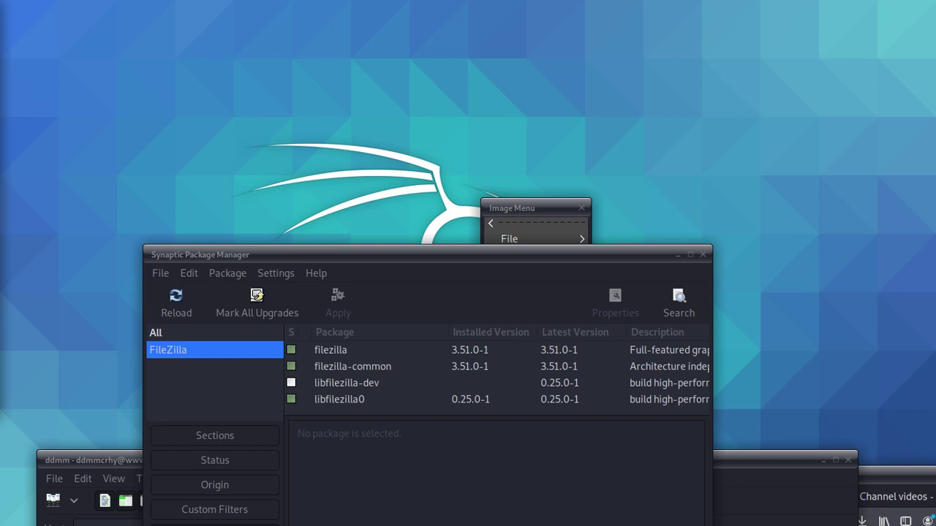
Step: Copy the file ddmmcrhy_db.sql from the Downloads folder
drag(4, 33, 261, 2)
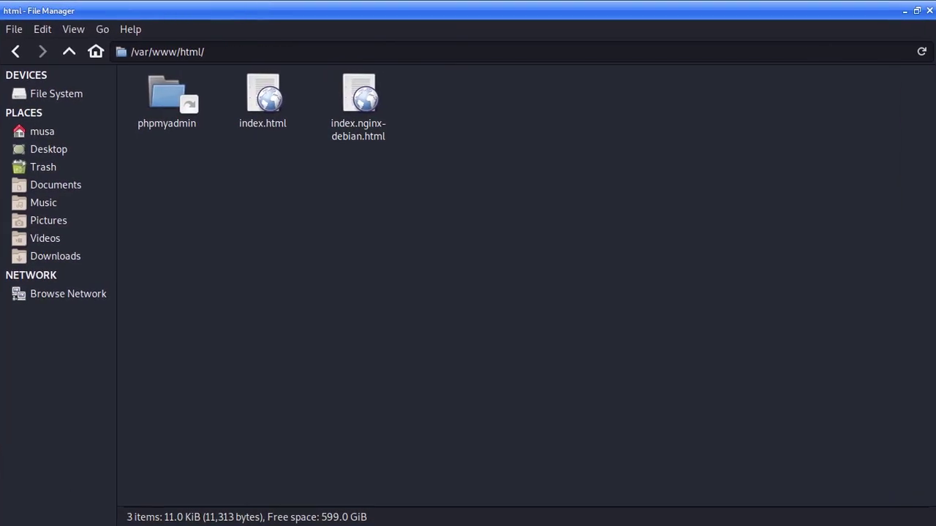
click(13, 53)
click(11, 52)
click(12, 53)
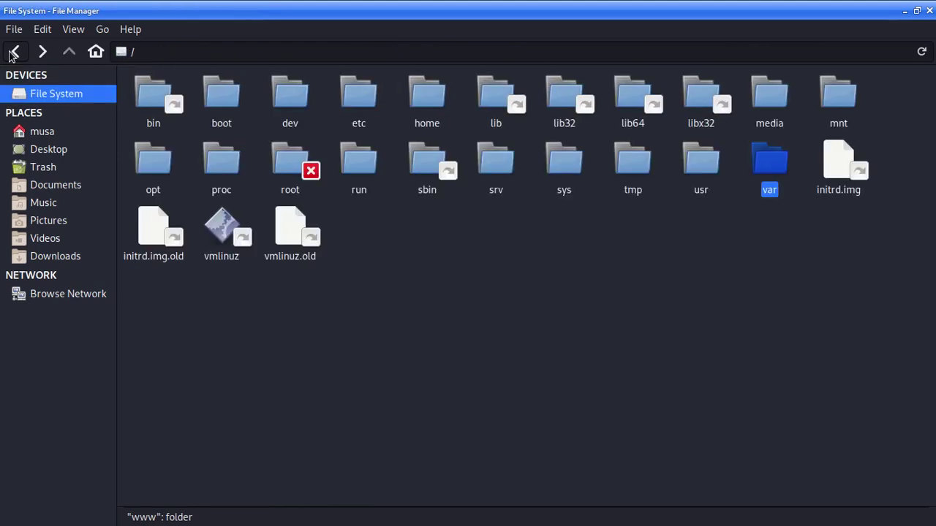
click(51, 258)
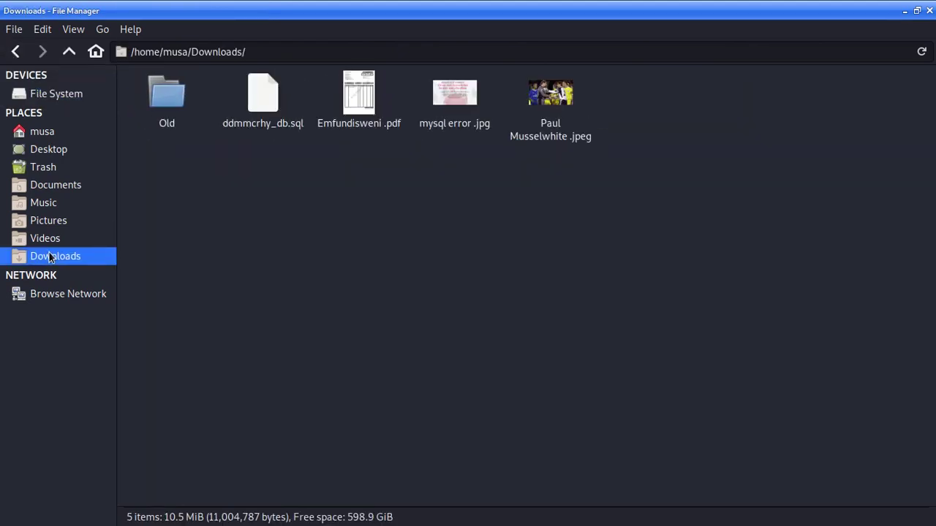
right_click(282, 95)
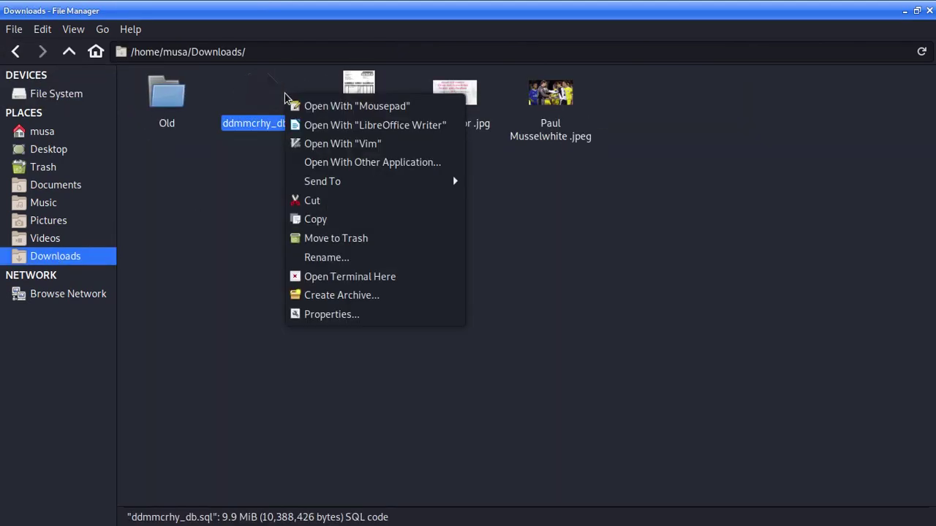
click(341, 221)
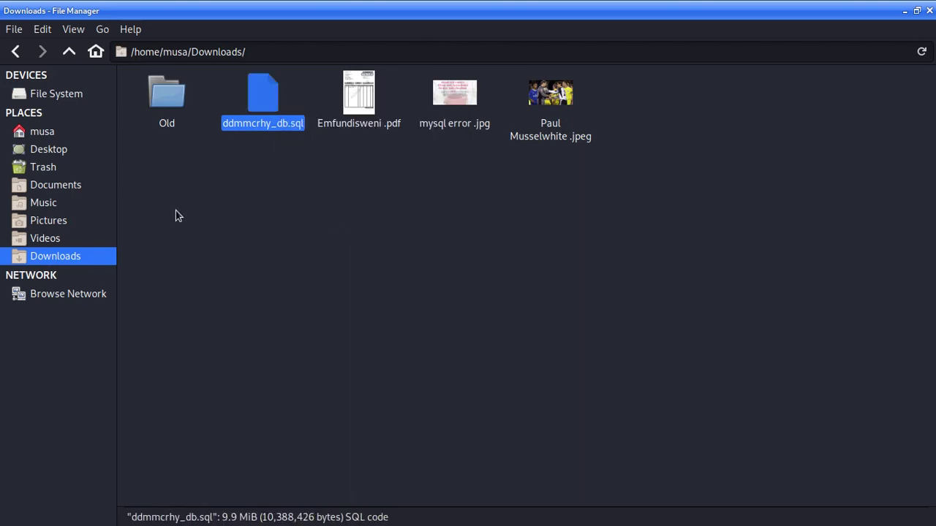
Step: Browse from the file system root to the /var/www/html folder
click(53, 227)
click(51, 239)
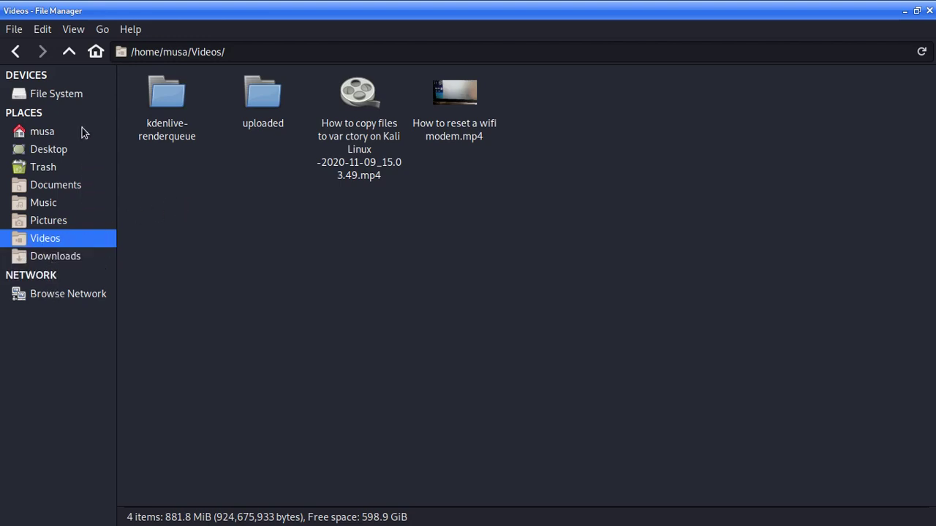
click(72, 101)
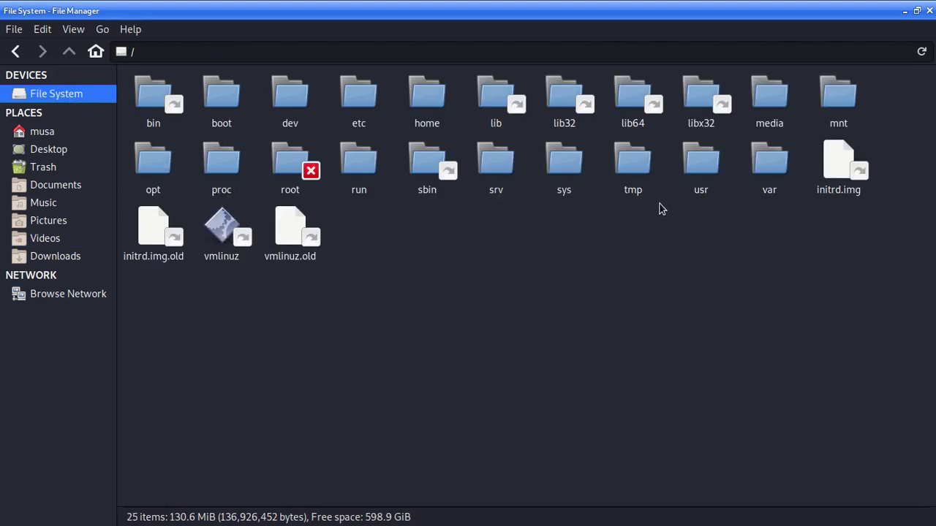
double_click(771, 157)
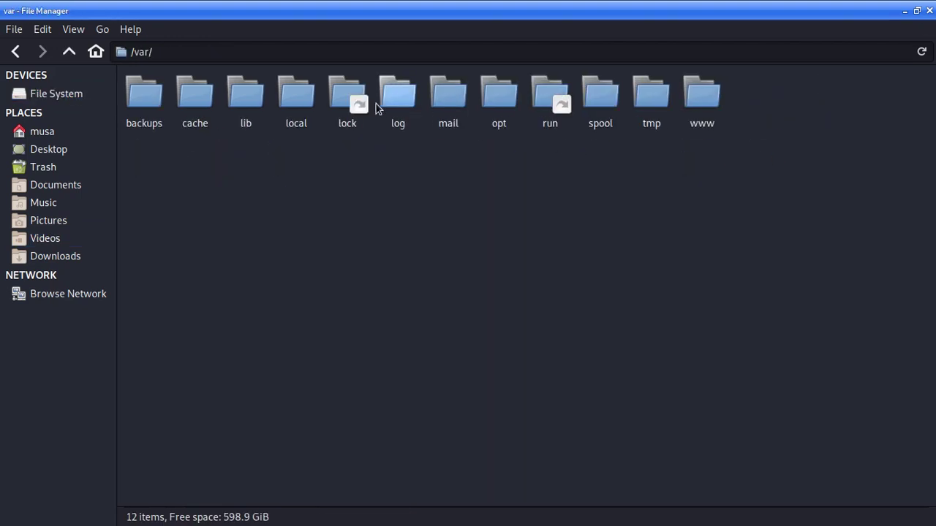
double_click(713, 101)
right_click(159, 123)
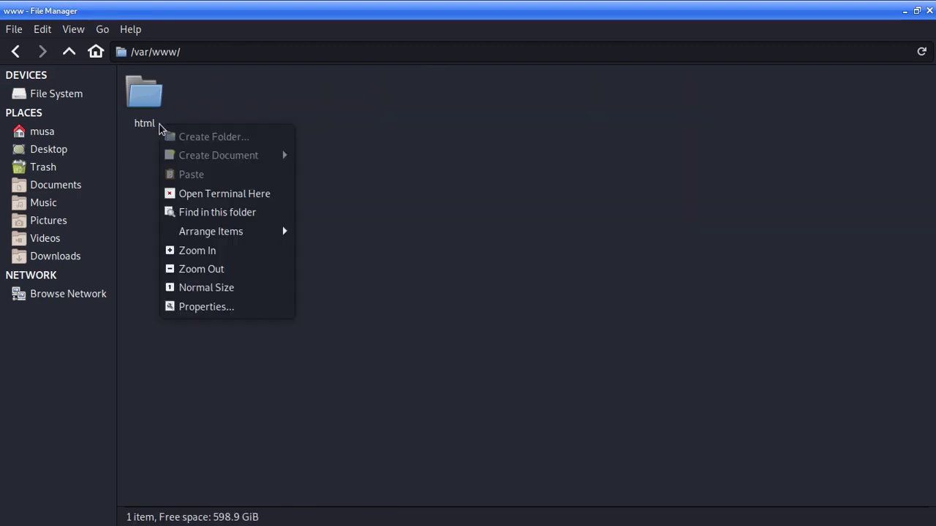
double_click(152, 97)
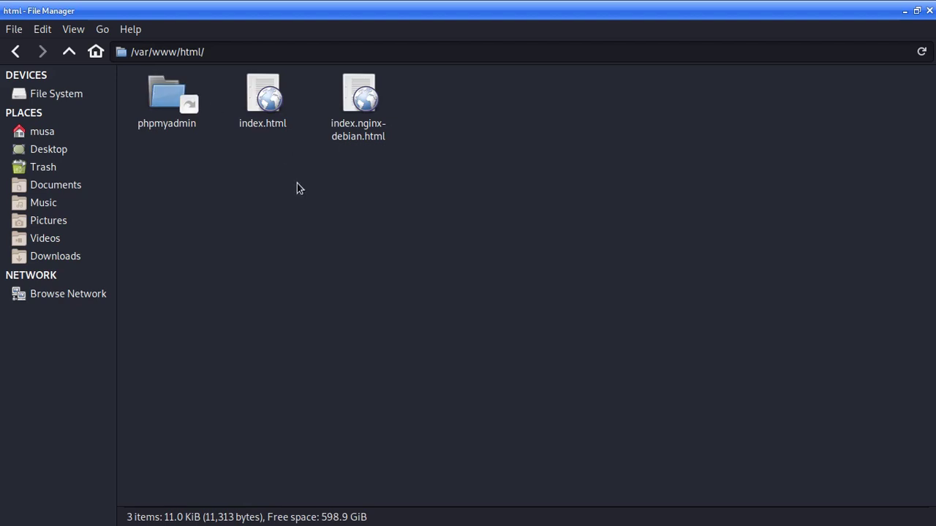
right_click(300, 203)
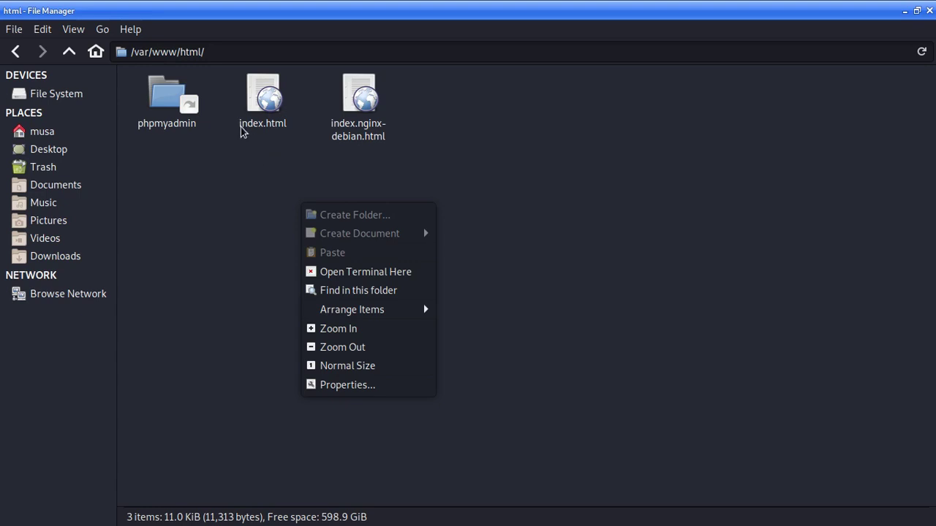
click(328, 271)
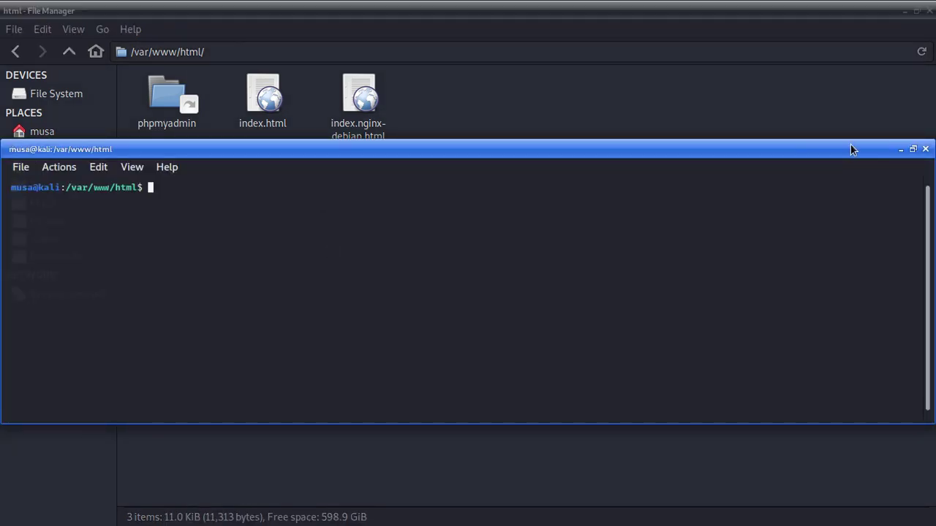
click(925, 149)
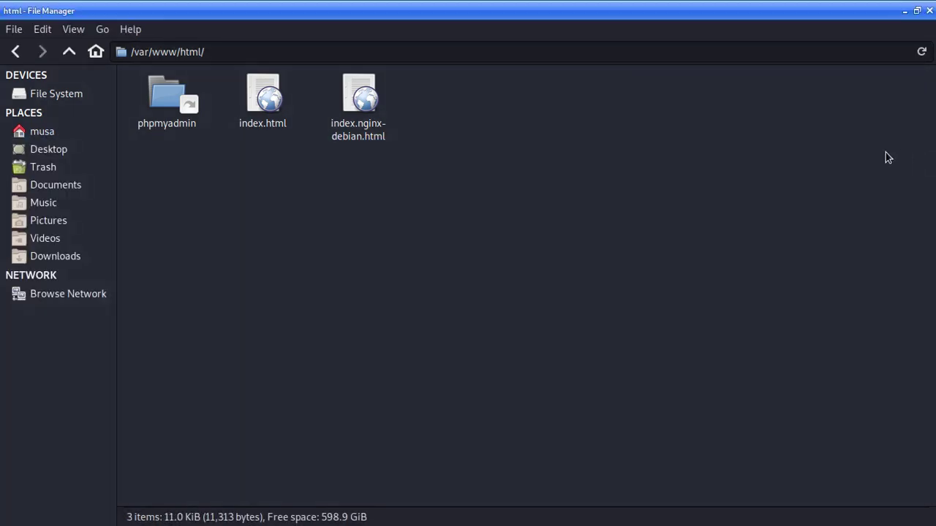
right_click(377, 180)
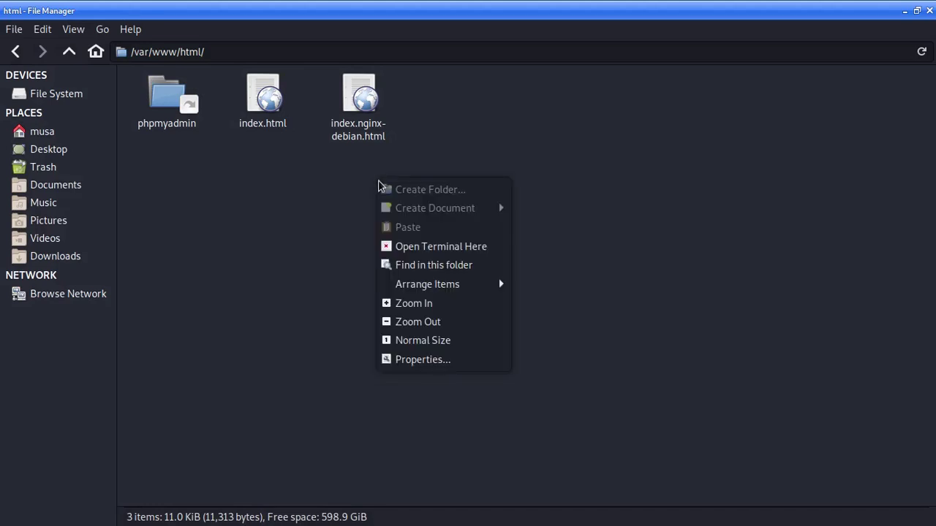
click(433, 251)
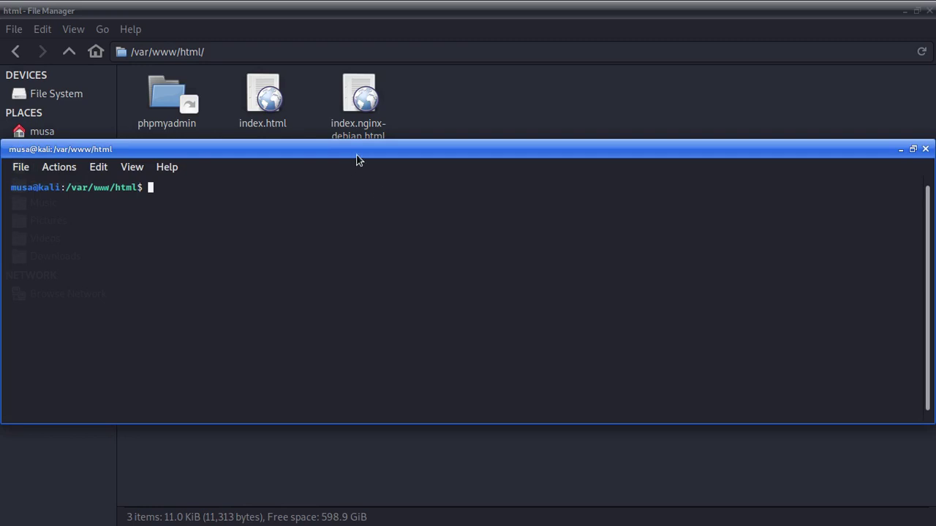
click(926, 149)
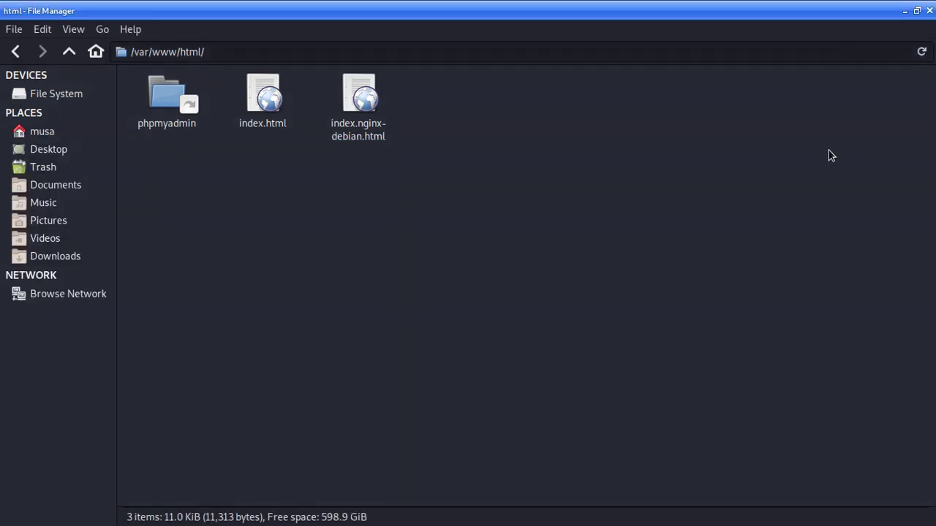
Step: Open a terminal in the /var/www/html folder and move its window clear of the folder's path
right_click(287, 198)
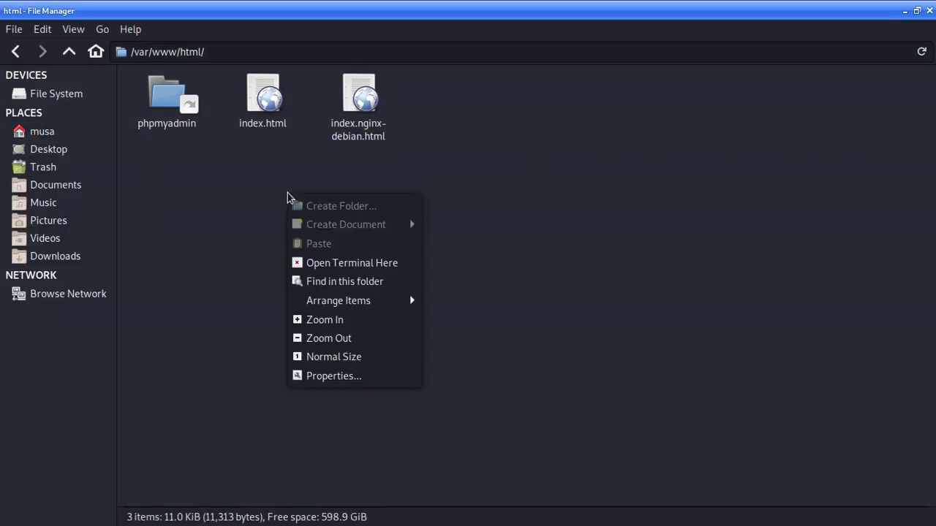
click(375, 265)
drag(278, 154, 336, 91)
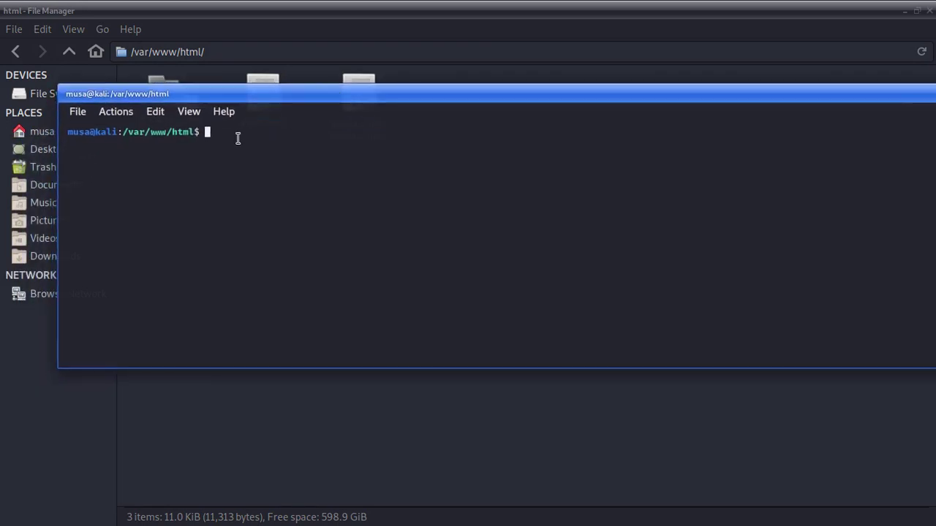
Step: Copy the path /var/www/html from the terminal prompt
drag(208, 132, 118, 134)
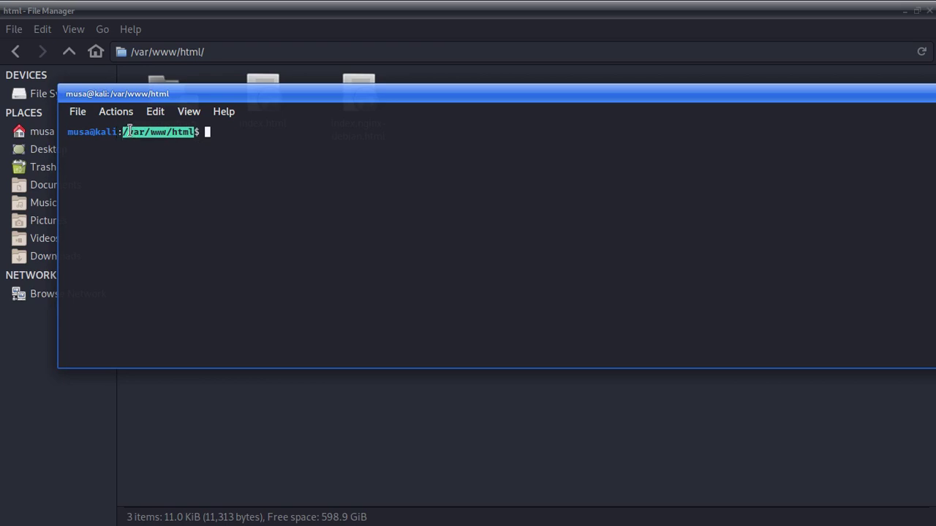
right_click(129, 133)
click(136, 139)
click(196, 131)
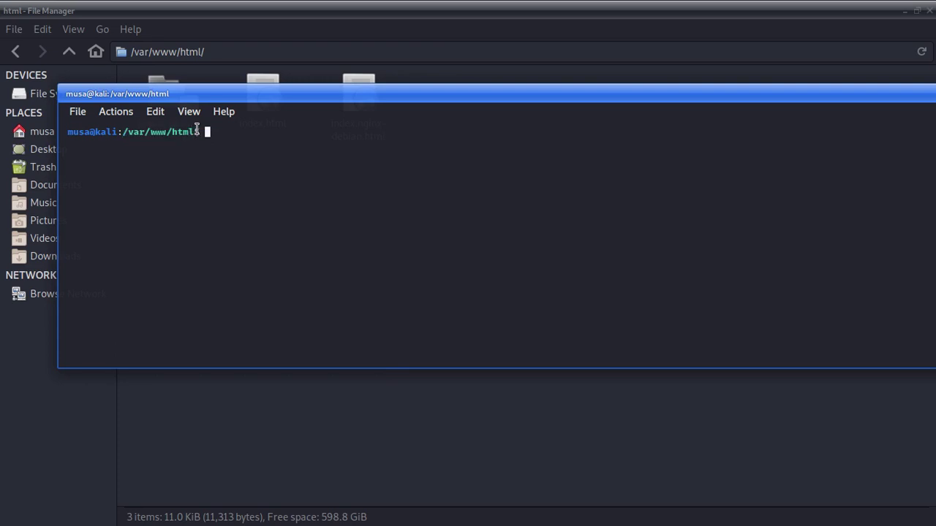
drag(196, 131, 122, 133)
right_click(139, 132)
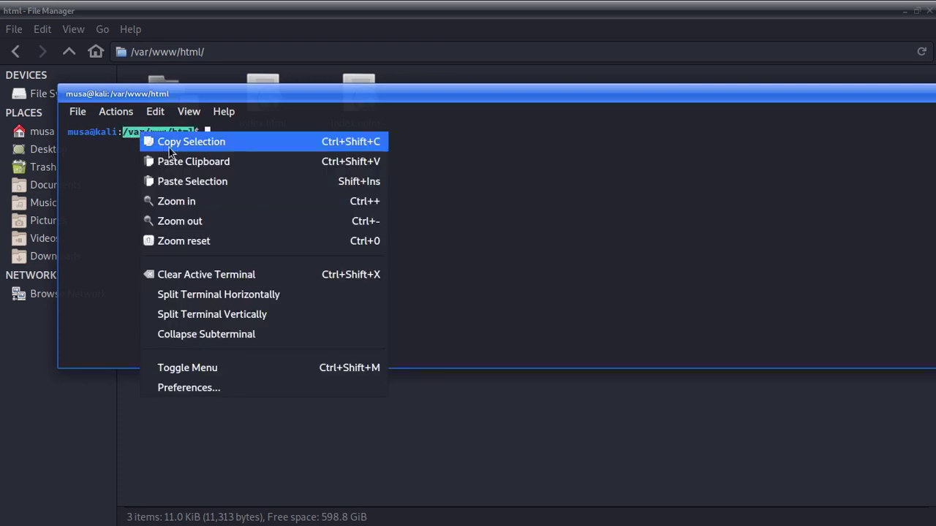
click(216, 142)
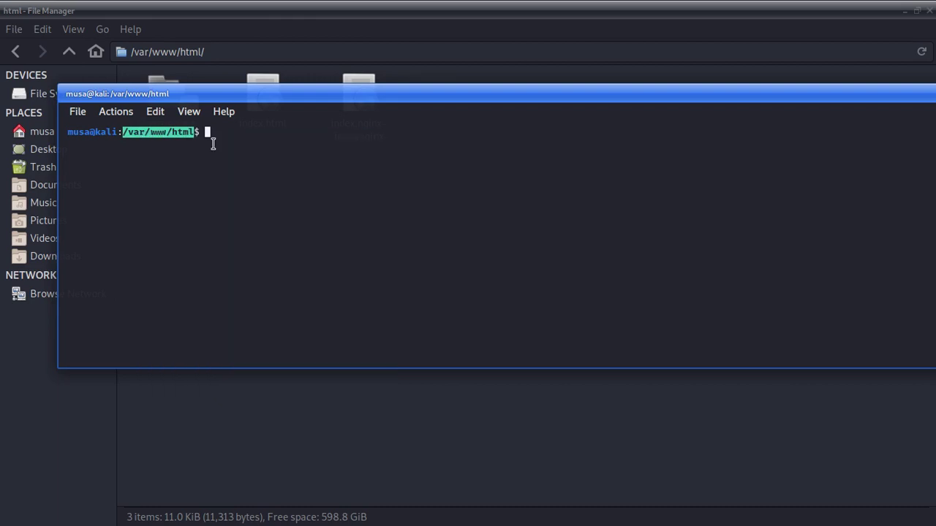
Step: Return to the home directory with cd, then start a root shell with sudo su and enter the sudo password
click(226, 136)
text(cd)
key(Return)
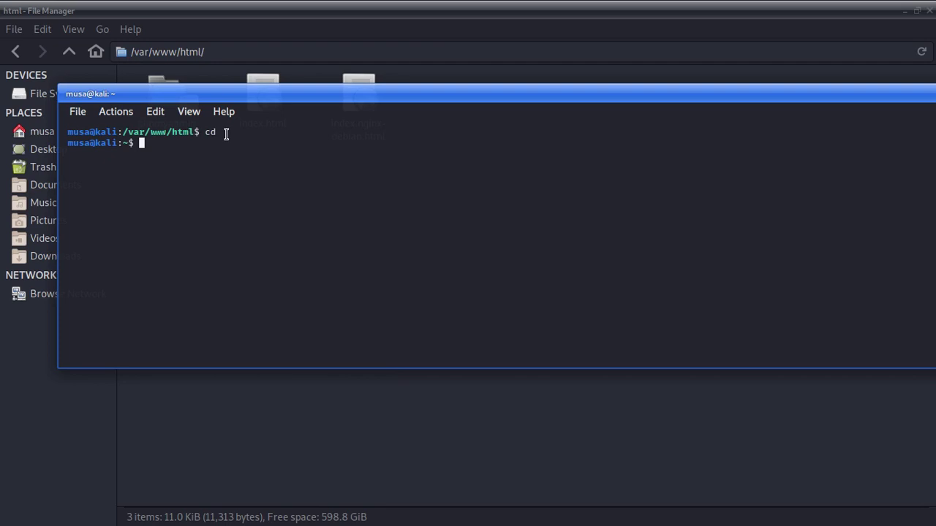
text(sudo su)
key(Return)
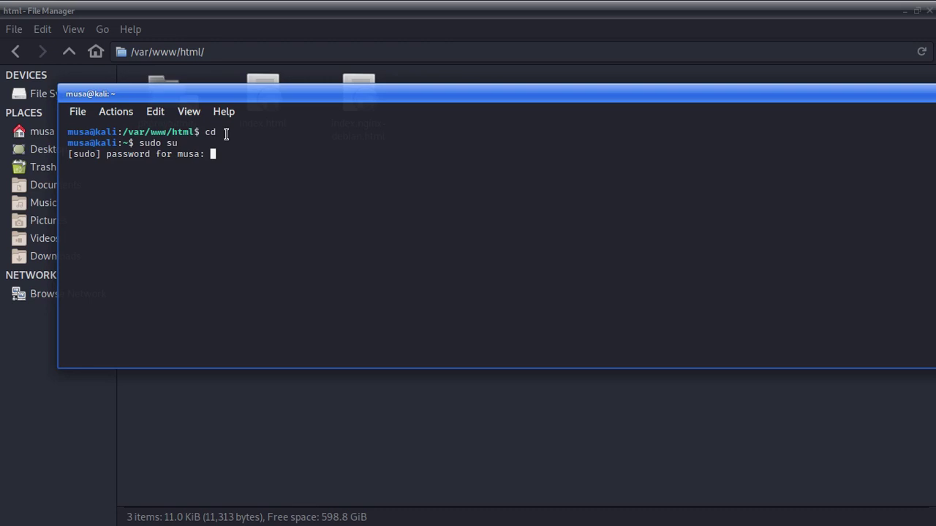
key(Return)
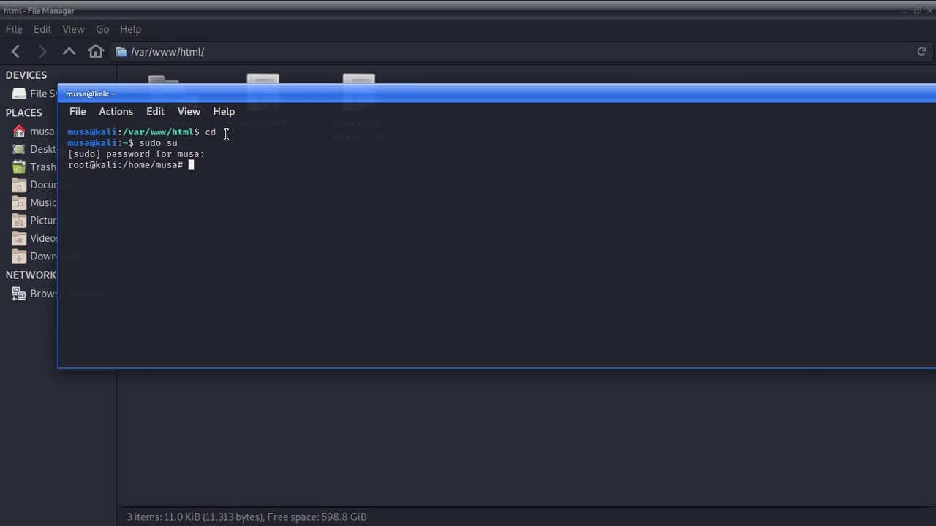
Step: Run chmod -R 777 on the copied path /var/www/html to grant full permissions recursively
text(chmod -R 777)
right_click(308, 168)
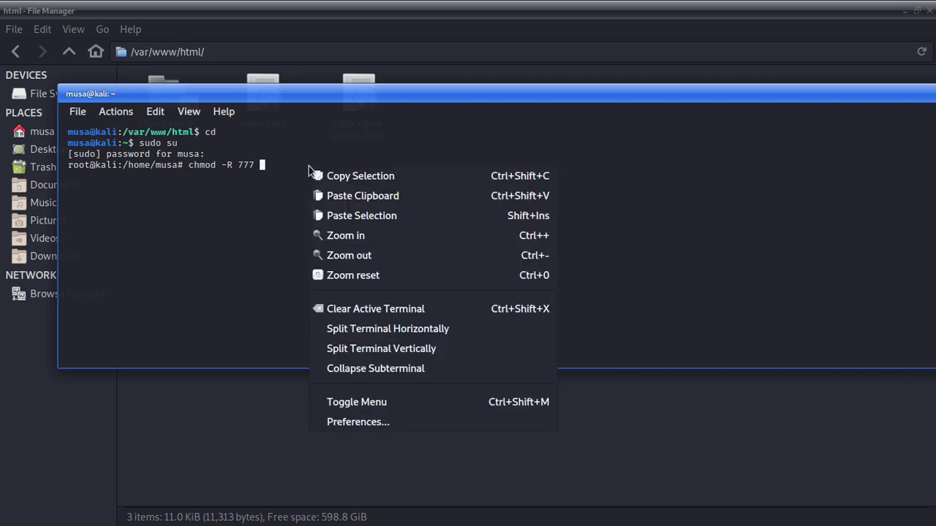
click(395, 197)
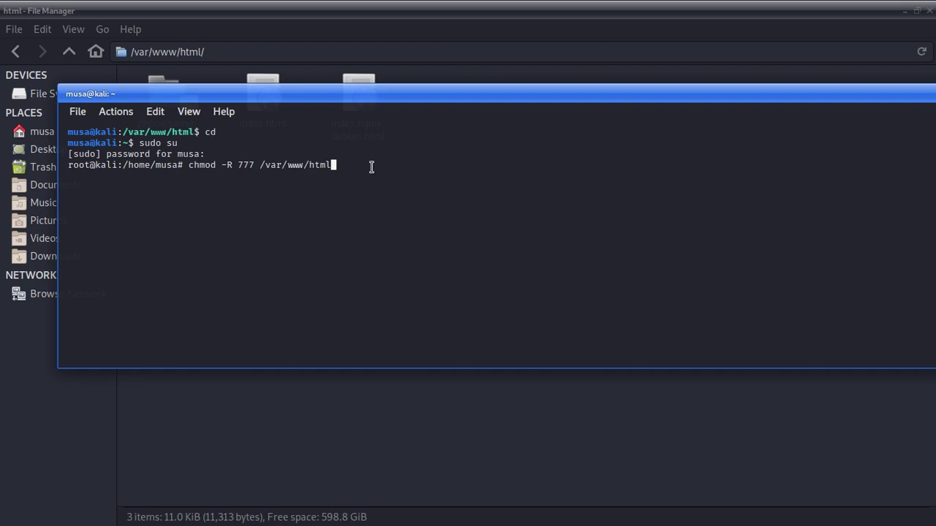
key(Return)
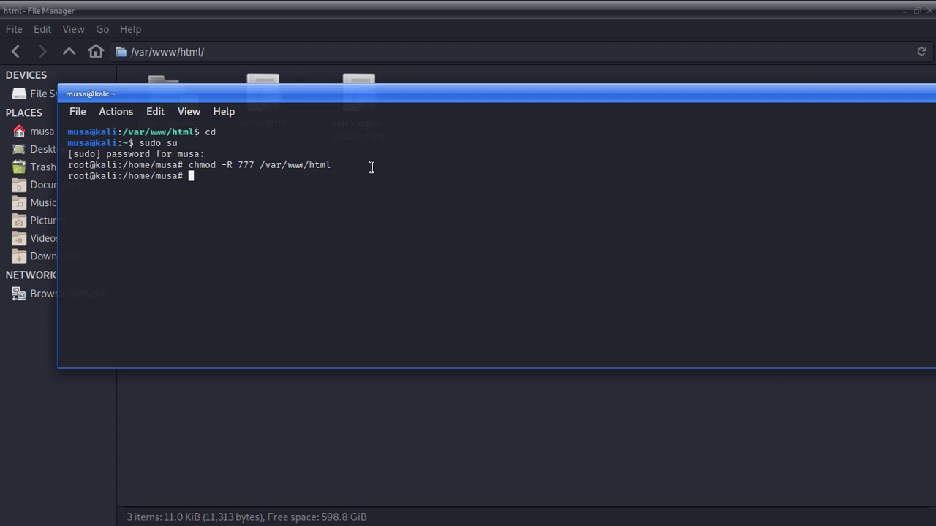
Step: Browse back through the file system to /var/www/html and check which create and paste options the folder offers
click(328, 49)
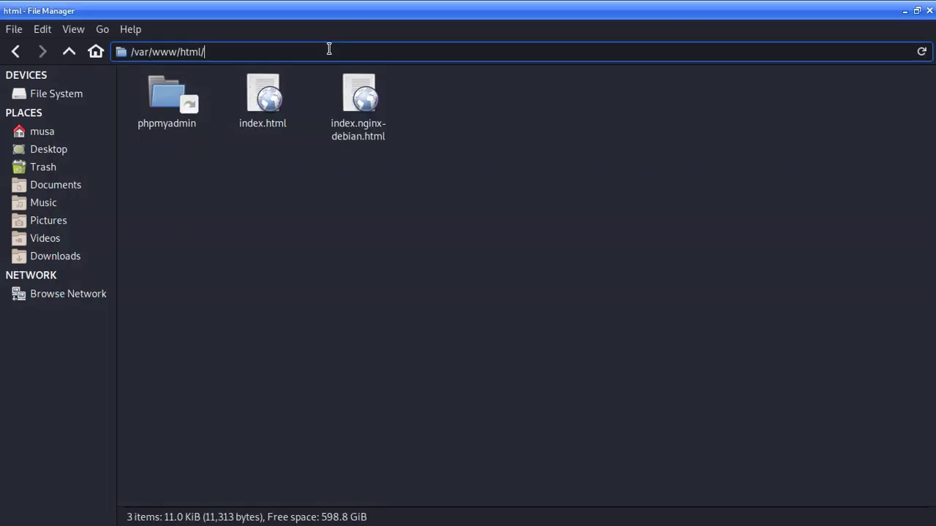
click(58, 297)
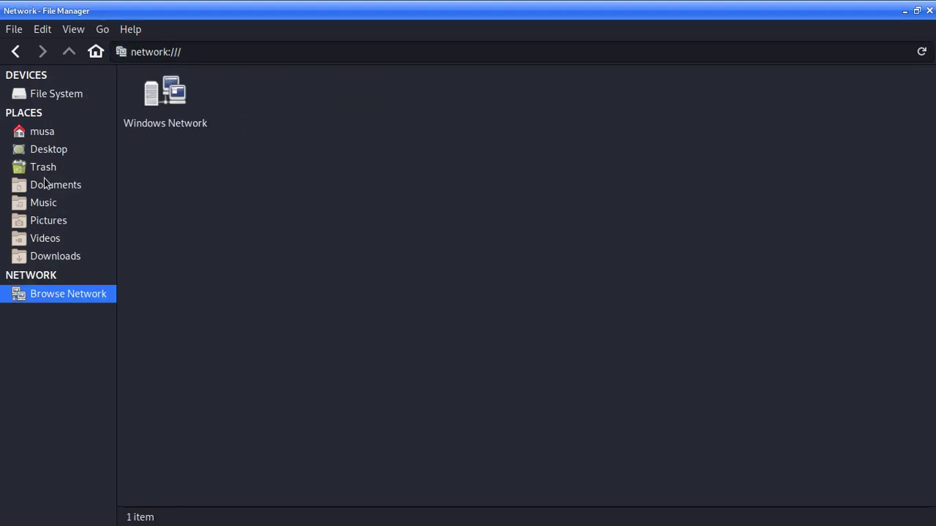
click(44, 132)
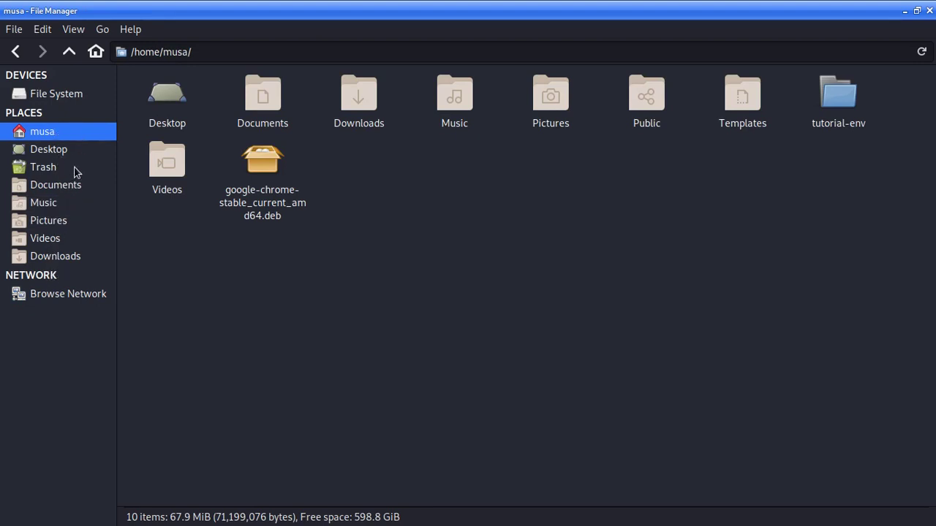
click(57, 99)
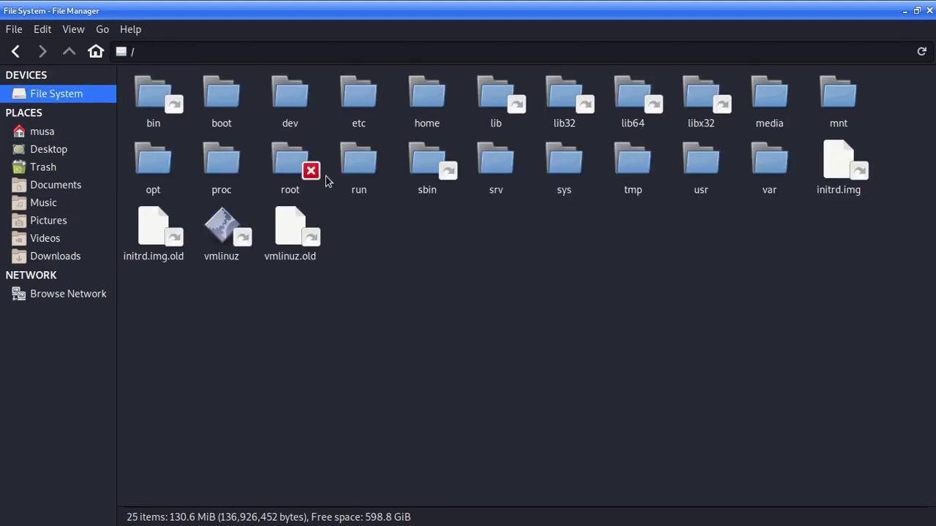
double_click(760, 179)
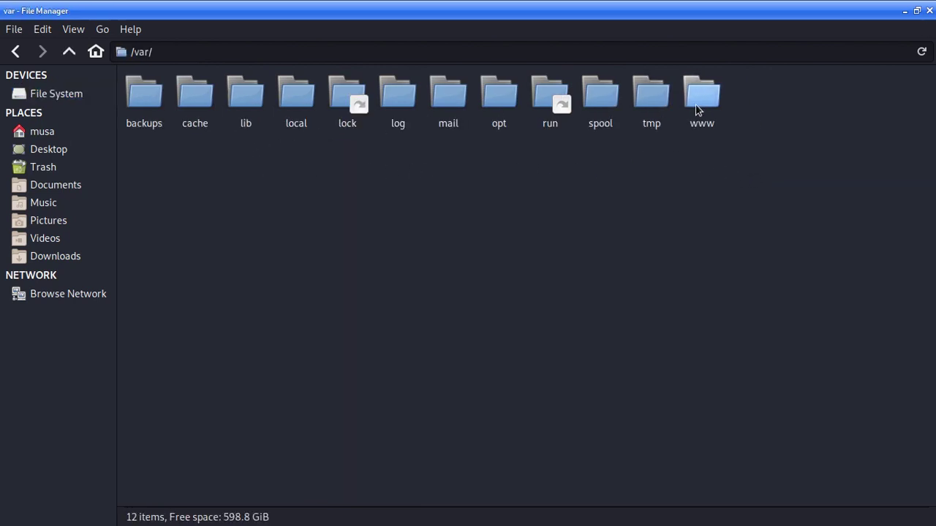
double_click(702, 98)
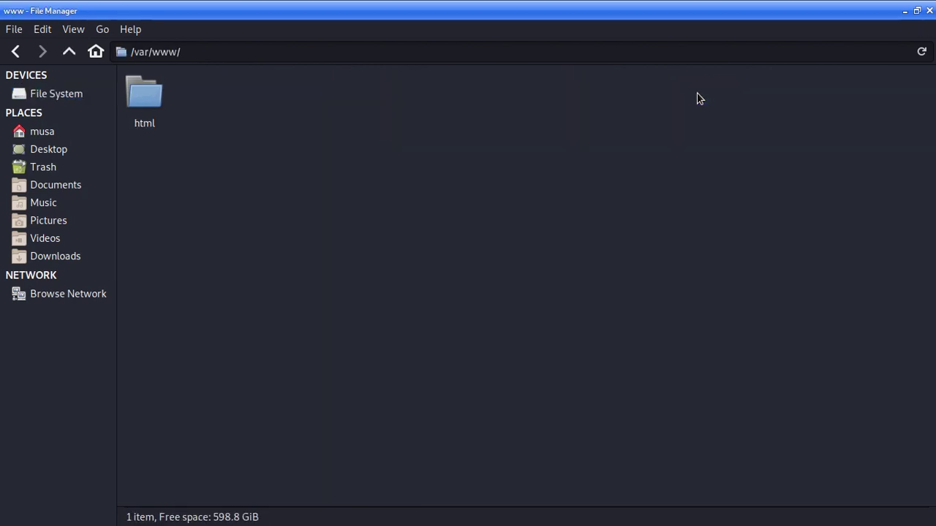
double_click(151, 99)
right_click(234, 175)
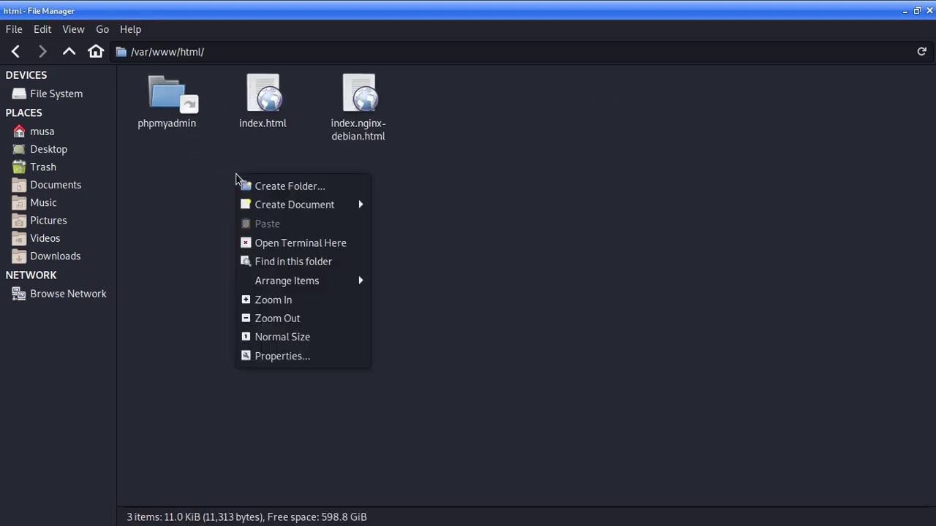
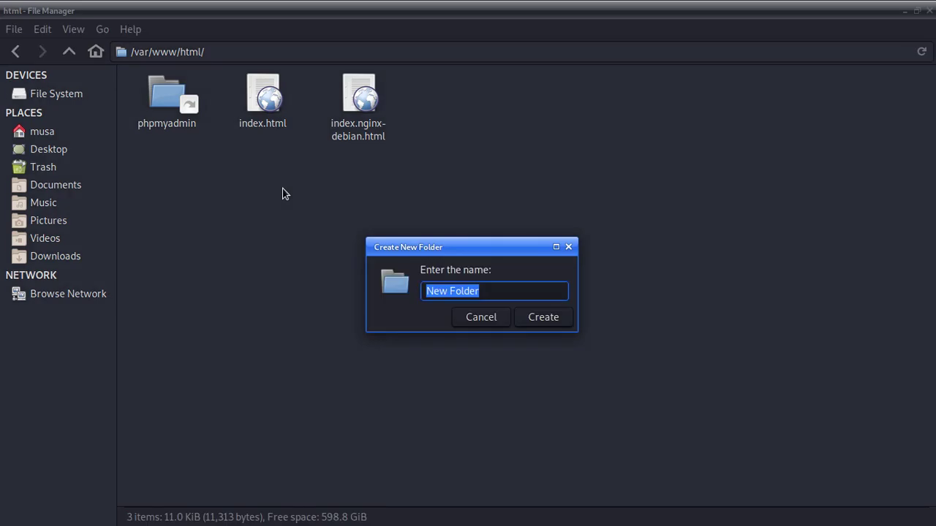
Step: Create a folder named d in /var/www/html, then open it and check its options for creating documents
text(d)
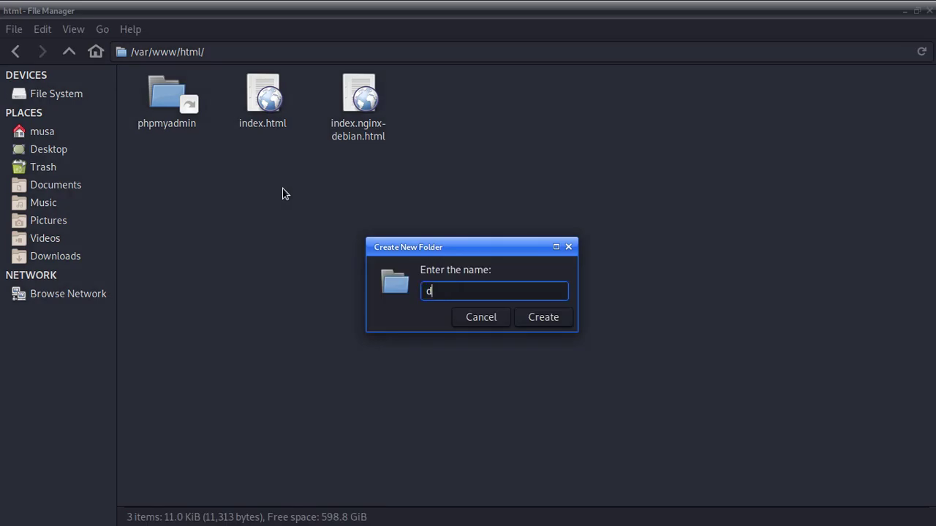
click(552, 319)
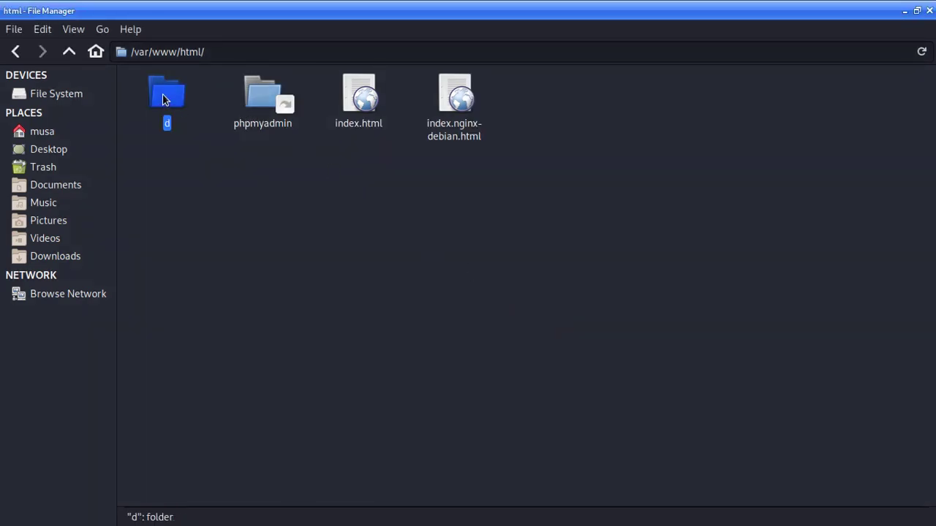
double_click(166, 99)
right_click(223, 130)
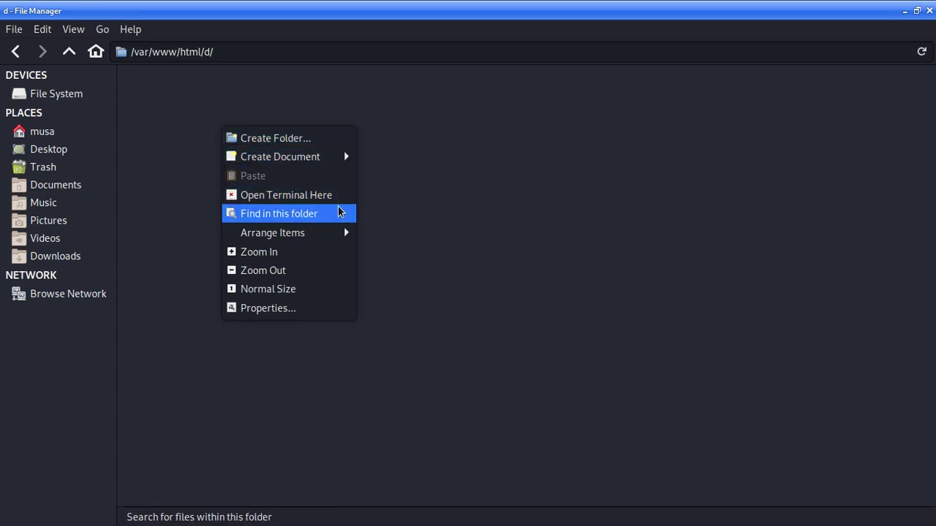
mouse_move(295, 160)
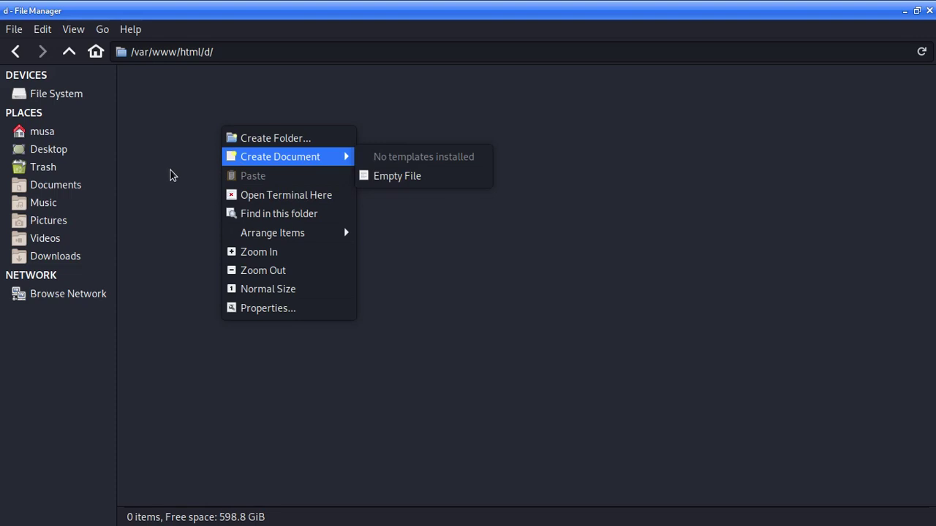
click(132, 137)
Step: Copy the file ddmmcrhy_db.sql from the Downloads folder
click(51, 257)
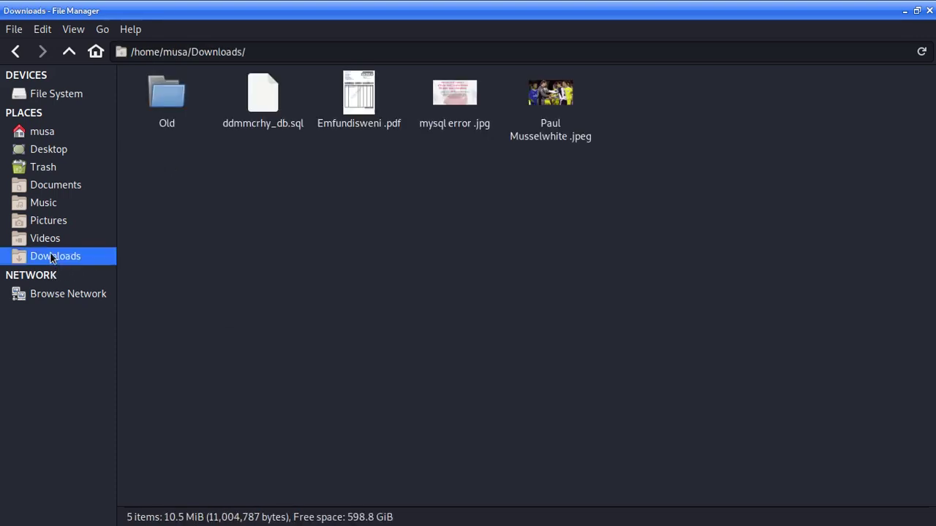
click(268, 108)
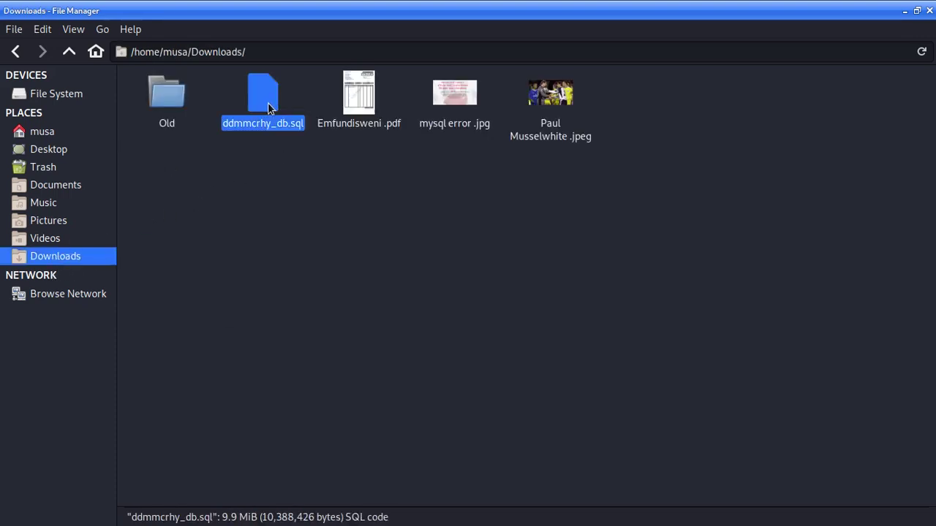
right_click(268, 108)
click(327, 231)
Step: Browse from the file system root to /var/www/html/d and paste the copied SQL file there
click(61, 97)
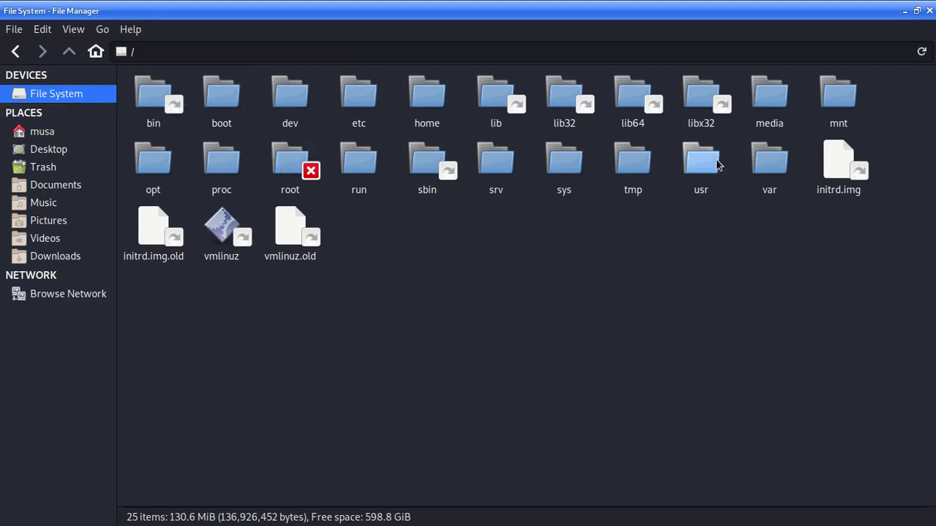
double_click(776, 157)
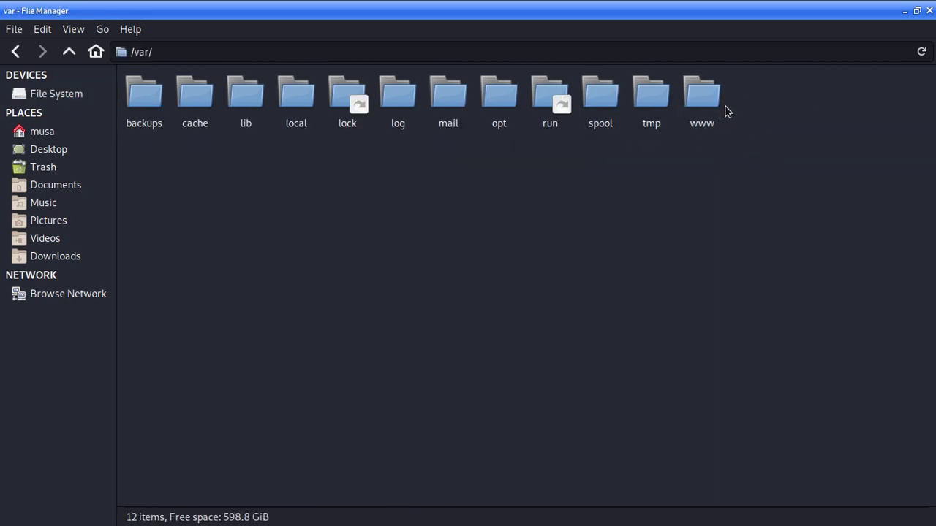
double_click(702, 102)
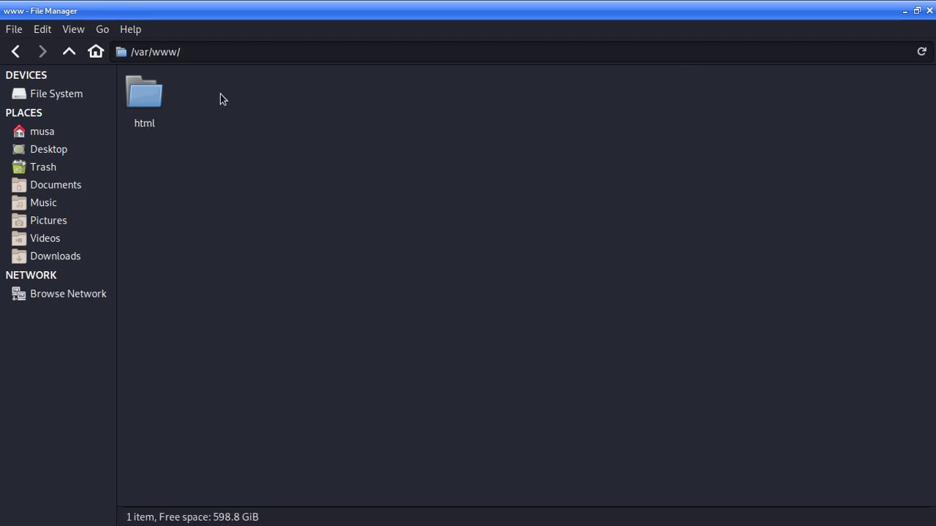
double_click(147, 98)
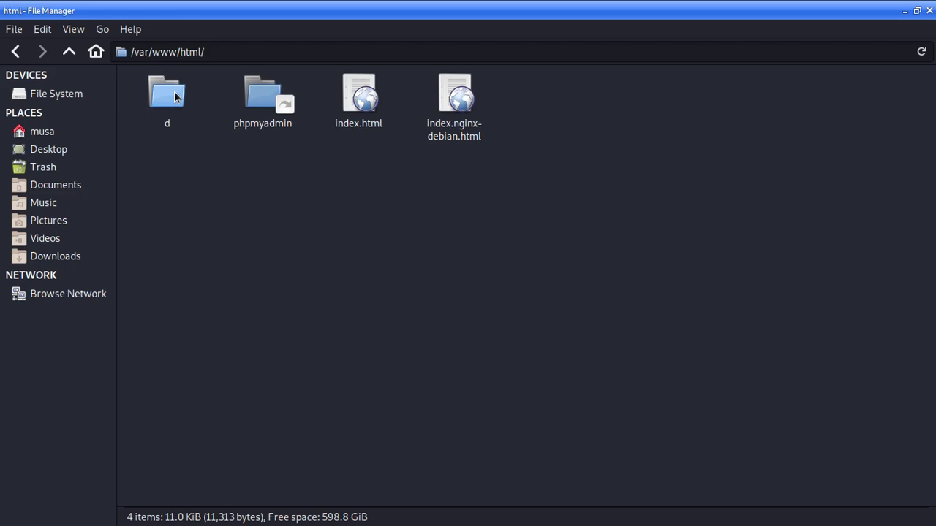
double_click(175, 98)
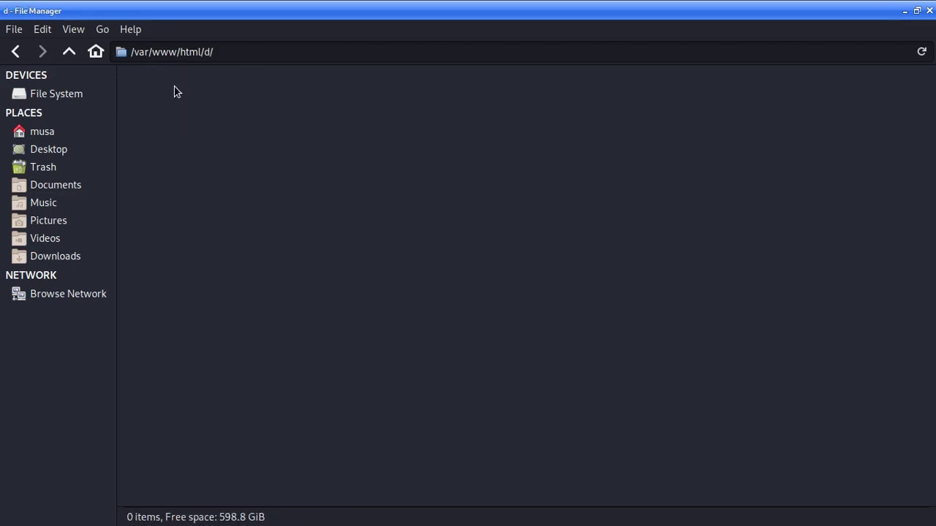
right_click(175, 89)
click(224, 136)
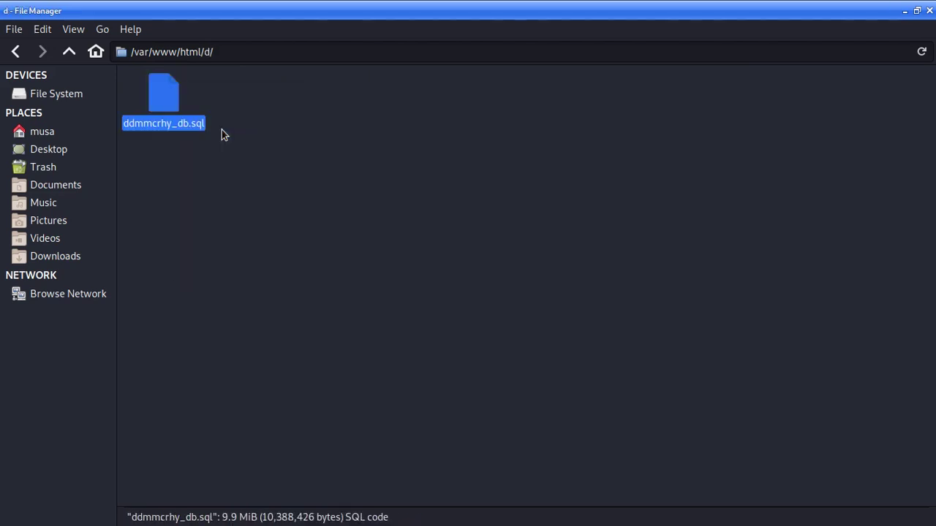
Step: Rename the pasted SQL file as mydbafterrights.sql and check which actions are offered for it
right_click(188, 123)
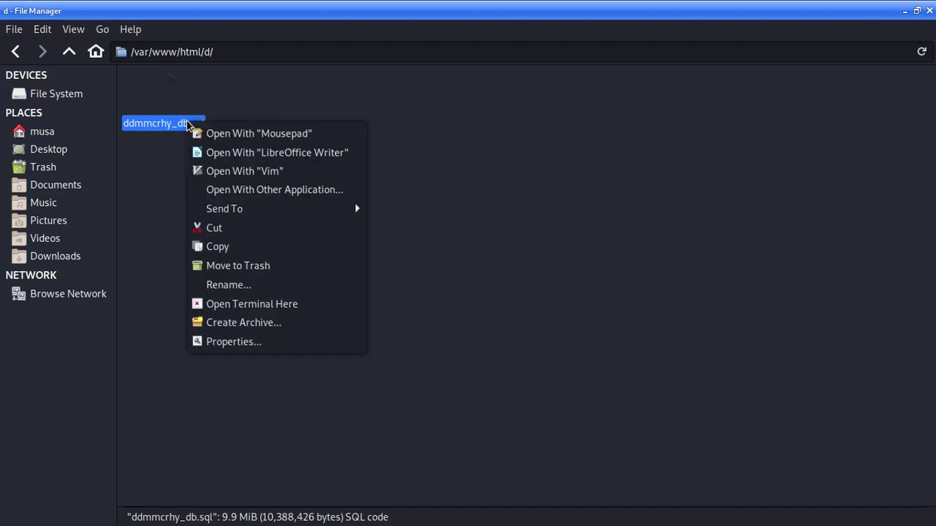
click(275, 287)
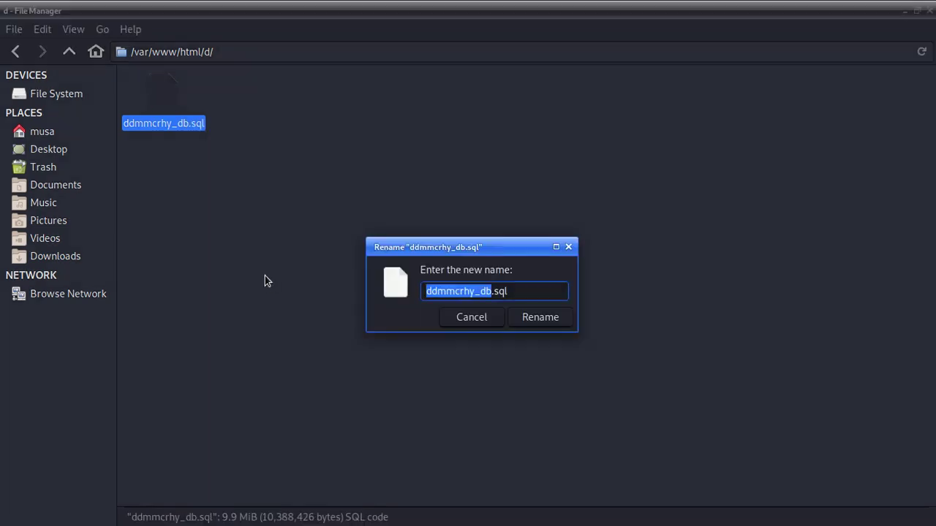
click(493, 291)
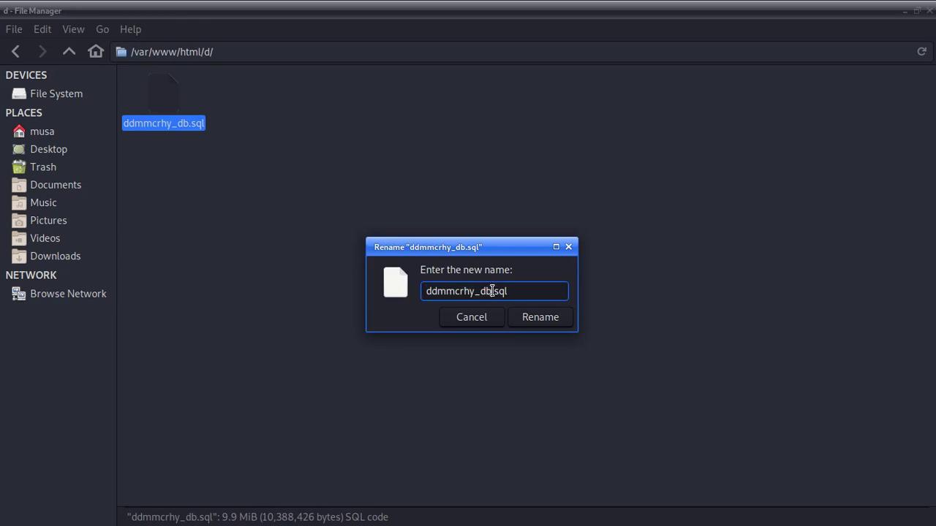
key(BackSpace)
key(BackSpace)
key(BackSpace)
key(BackSpace)
key(BackSpace)
key(BackSpace)
key(BackSpace)
key(BackSpace)
key(BackSpace)
key(BackSpace)
key(BackSpace)
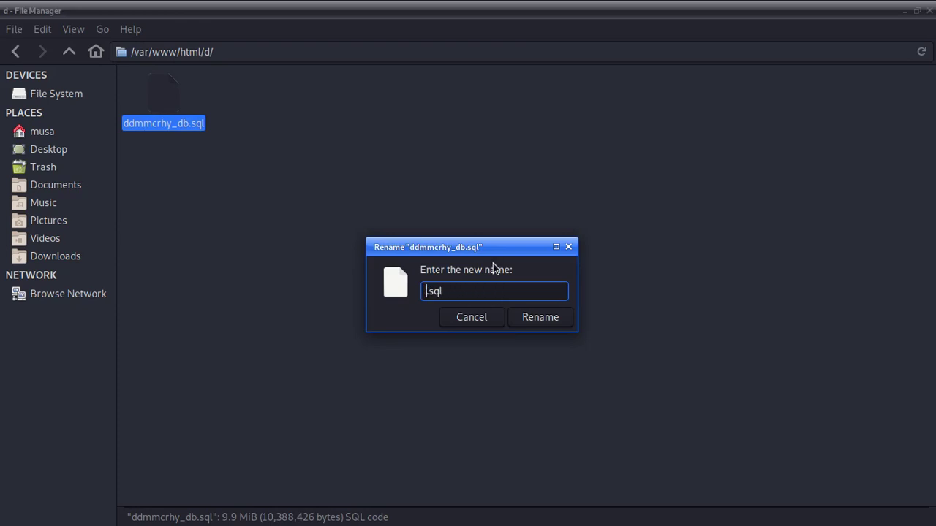
text(mydbafterright)
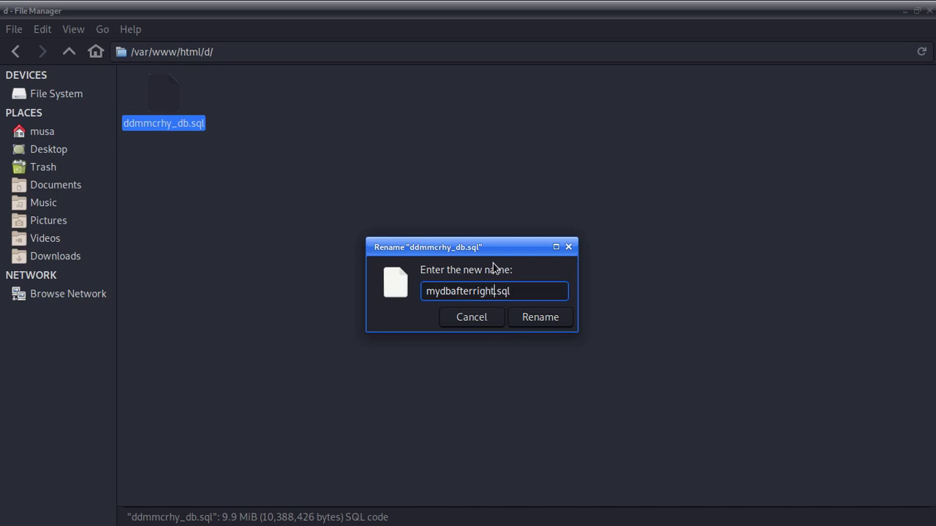
text(s)
click(550, 322)
click(319, 182)
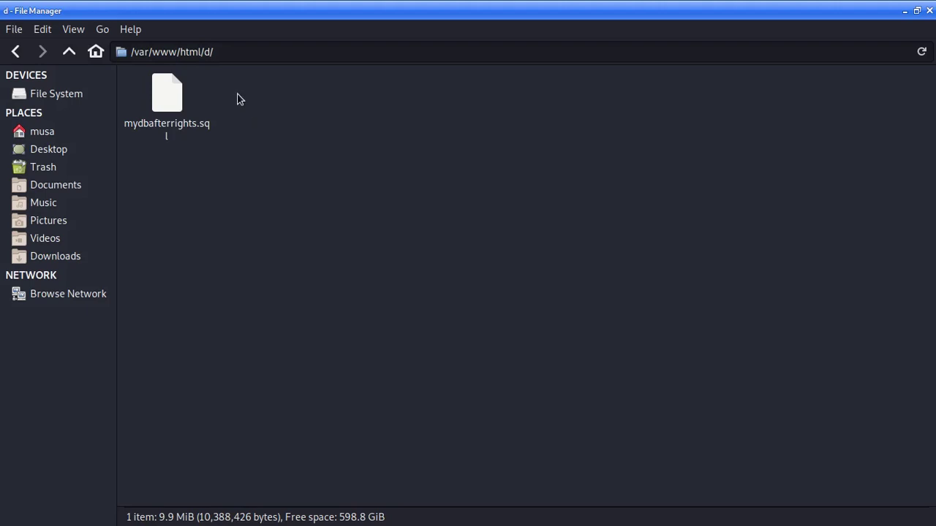
right_click(178, 106)
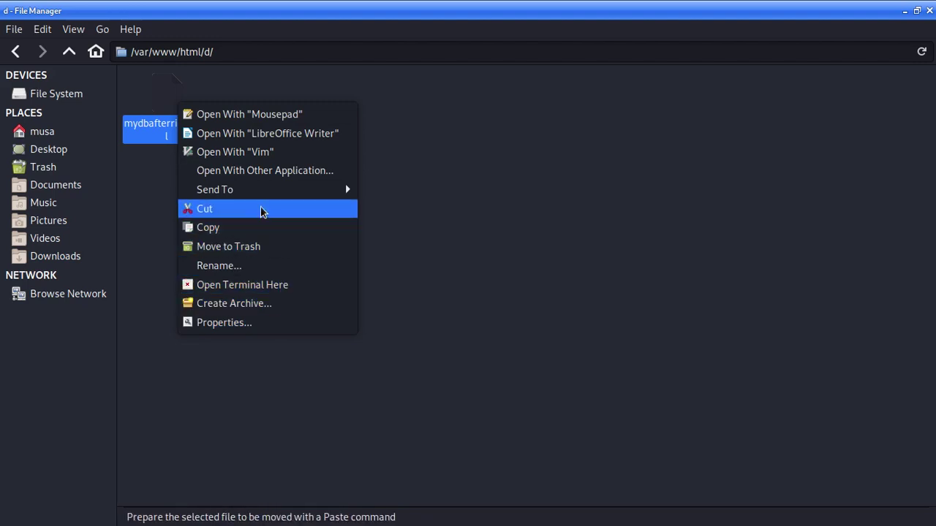
click(462, 91)
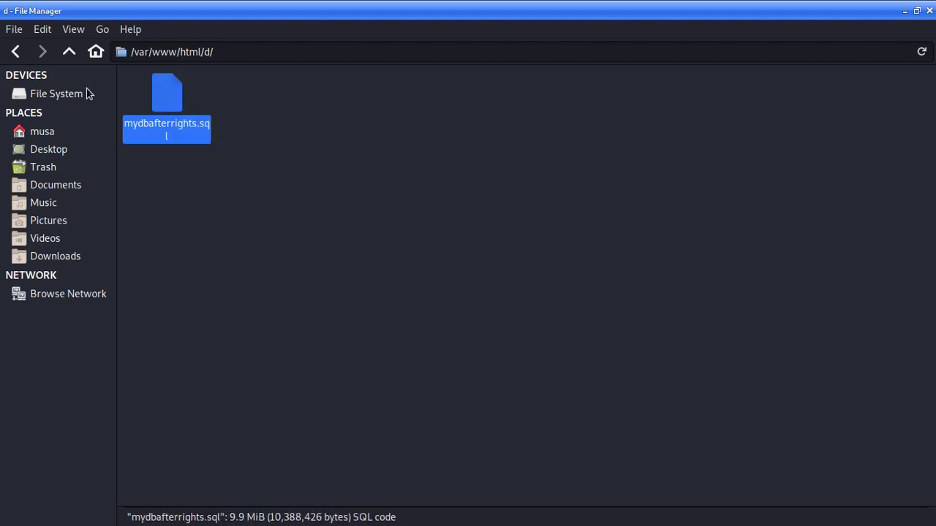
Step: Go back to /var, look into the local folder, and check which create and paste options /var/cache offers for comparison
click(24, 57)
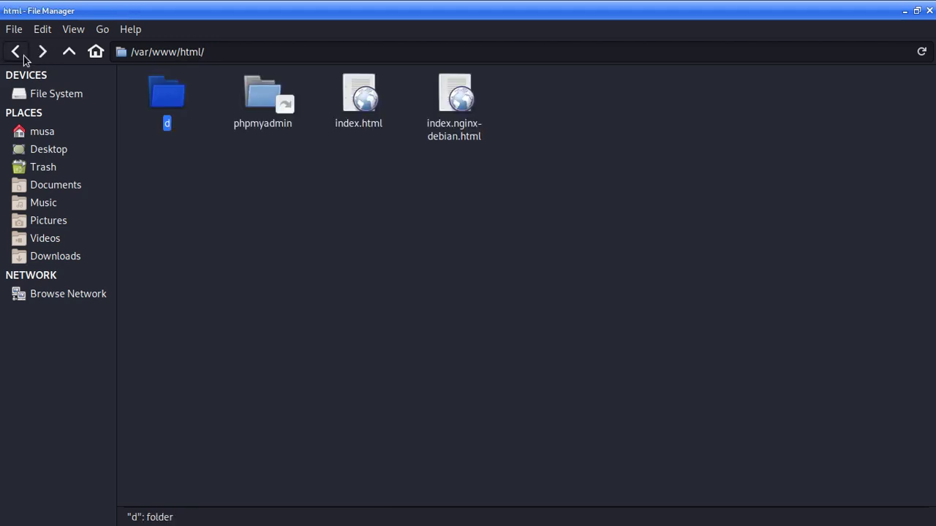
click(23, 57)
click(24, 57)
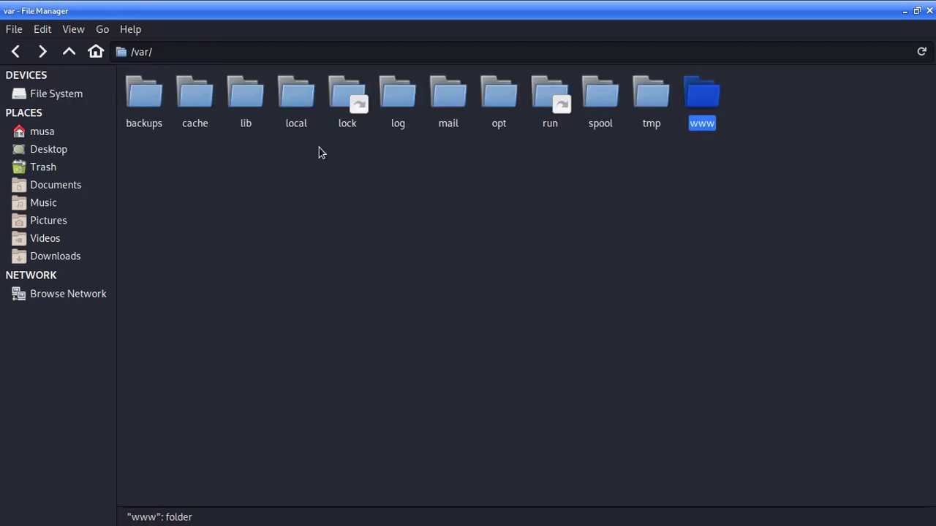
double_click(292, 106)
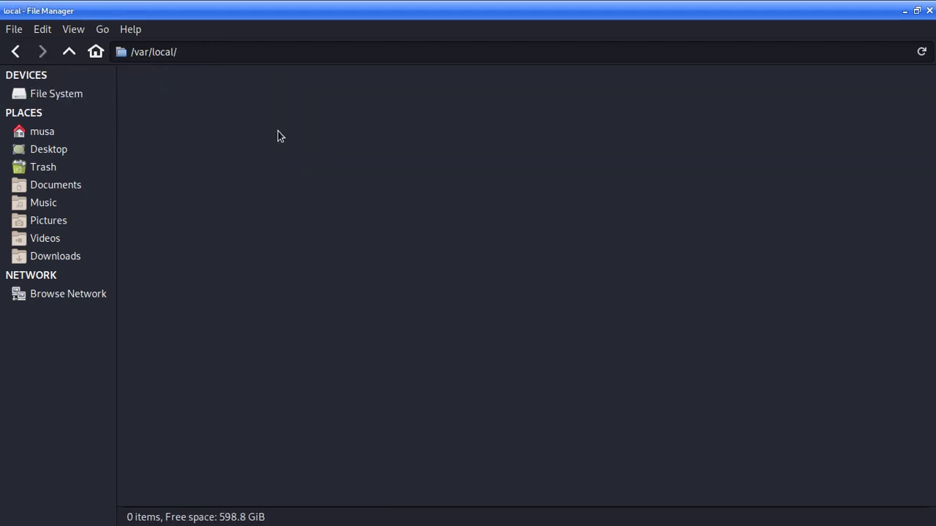
click(15, 51)
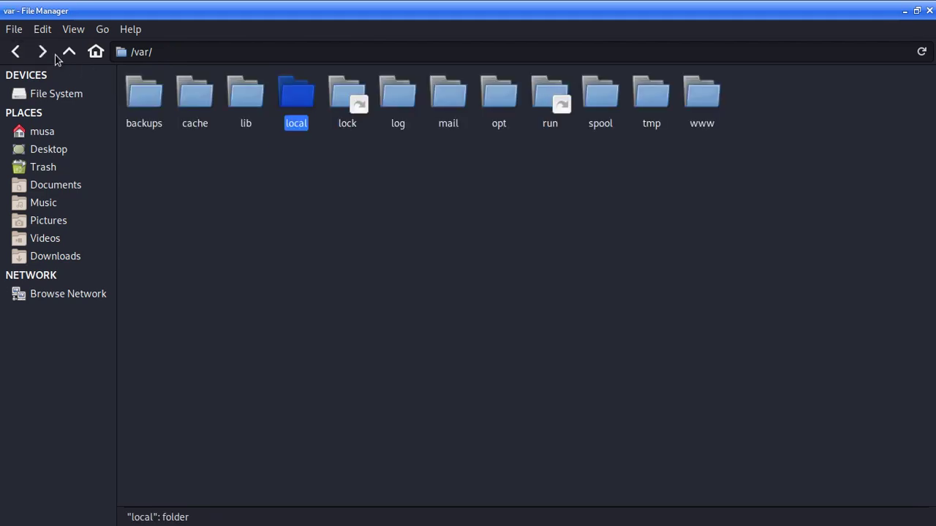
double_click(199, 110)
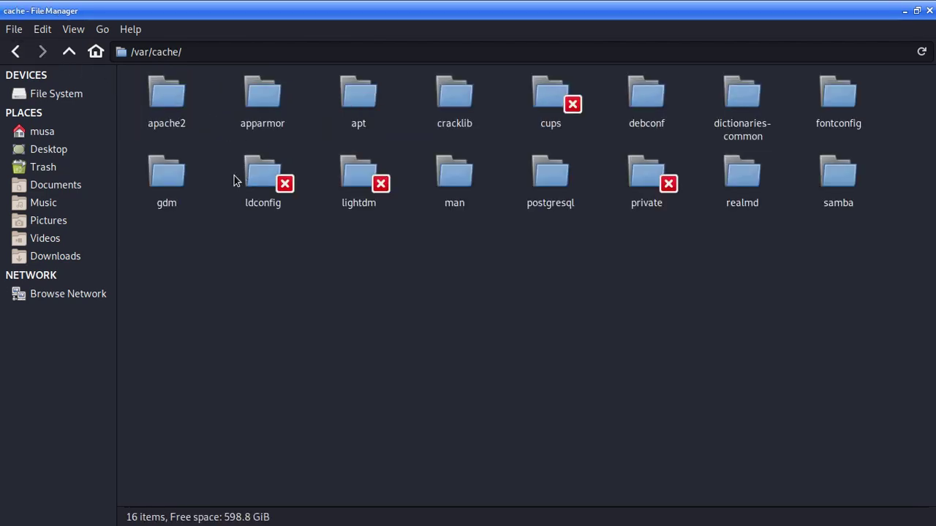
right_click(194, 191)
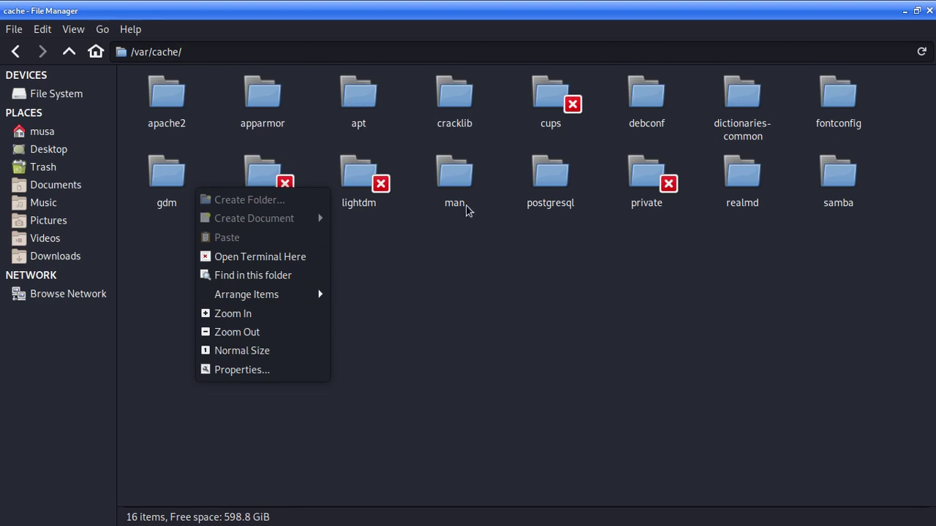
click(399, 275)
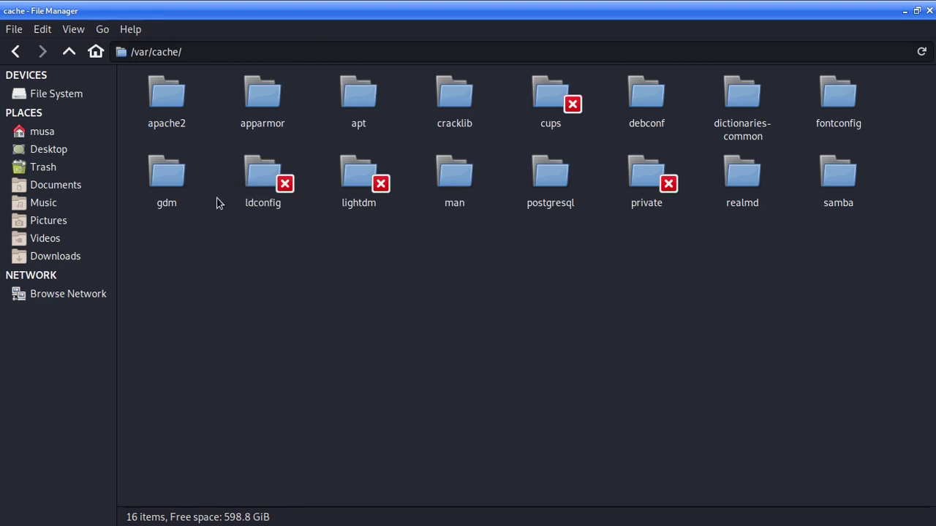
Step: Open the gdm folder inside /var/cache, check its create and paste options, and return to /var/cache
click(153, 166)
double_click(154, 167)
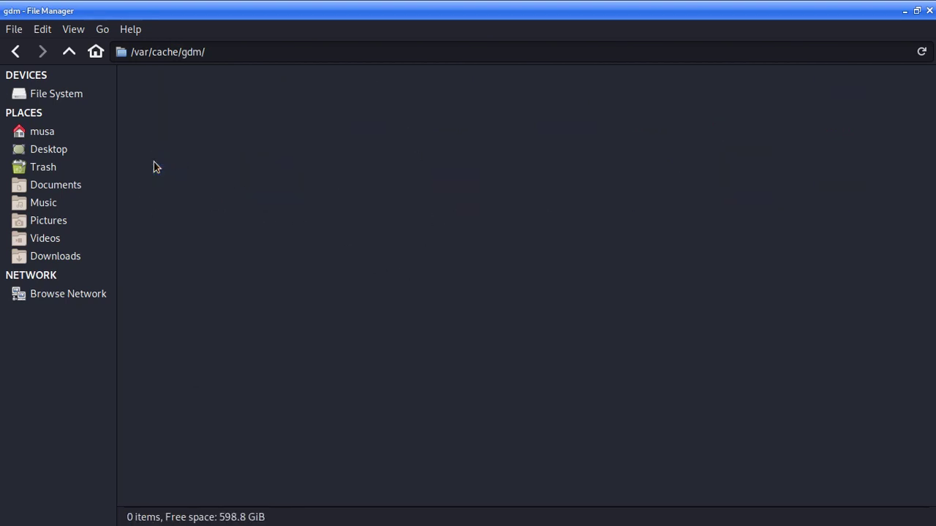
right_click(247, 162)
click(212, 158)
click(18, 51)
Step: Look through apache2/mod_cache_disk and apparmor inside /var/cache, then return to /var
click(156, 91)
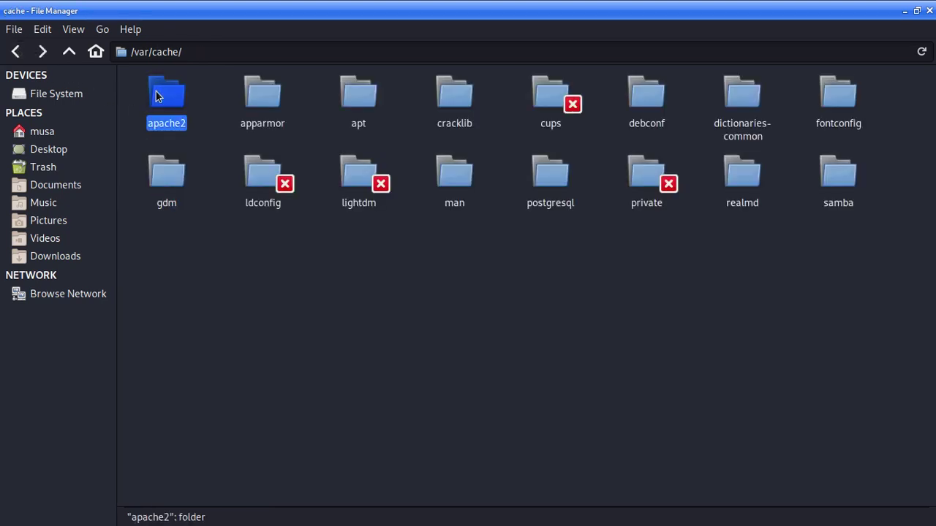
double_click(156, 91)
click(165, 98)
double_click(164, 98)
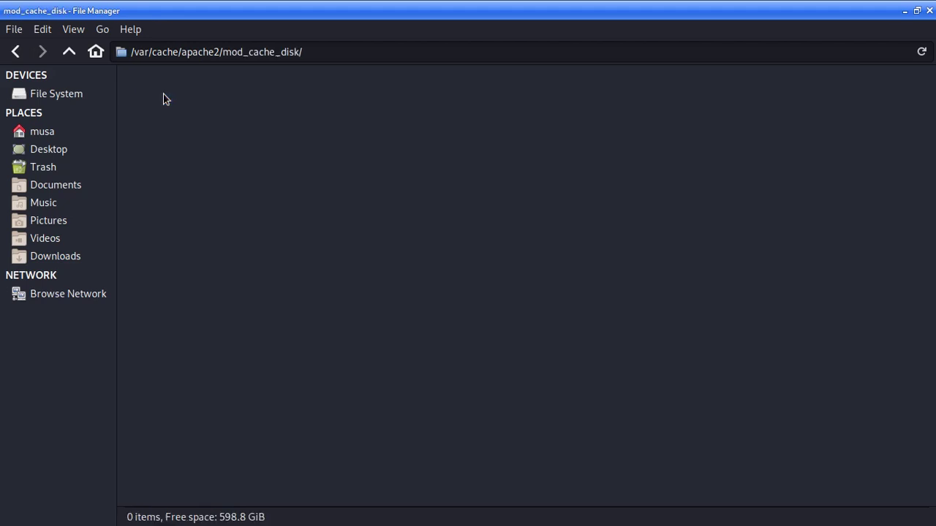
click(18, 52)
click(18, 52)
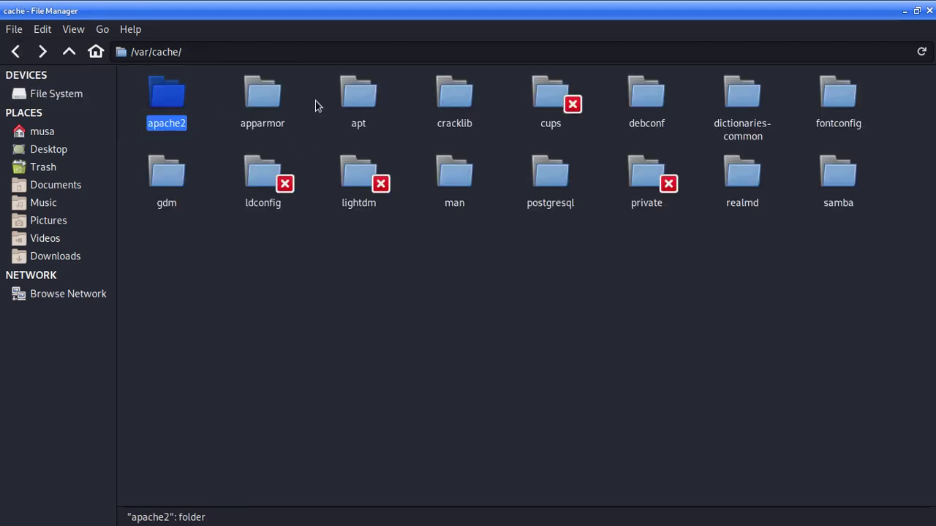
double_click(280, 100)
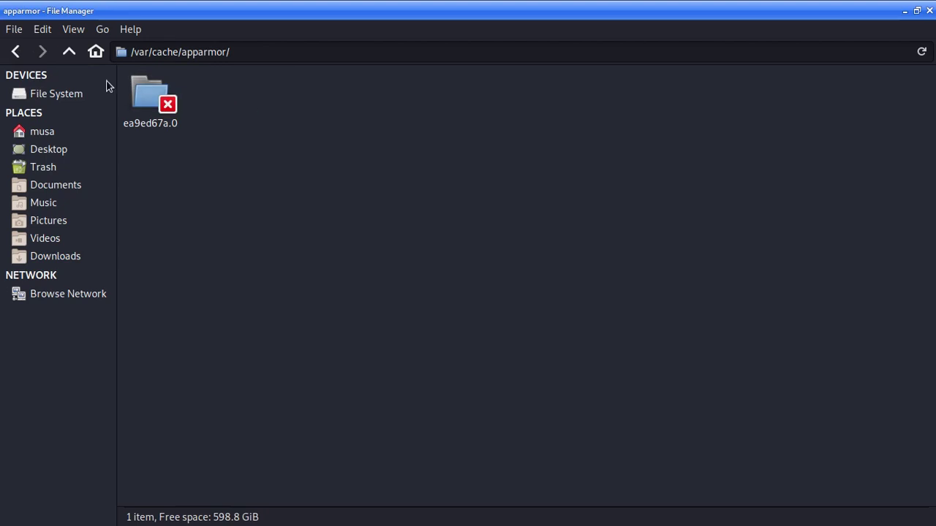
click(18, 52)
click(17, 52)
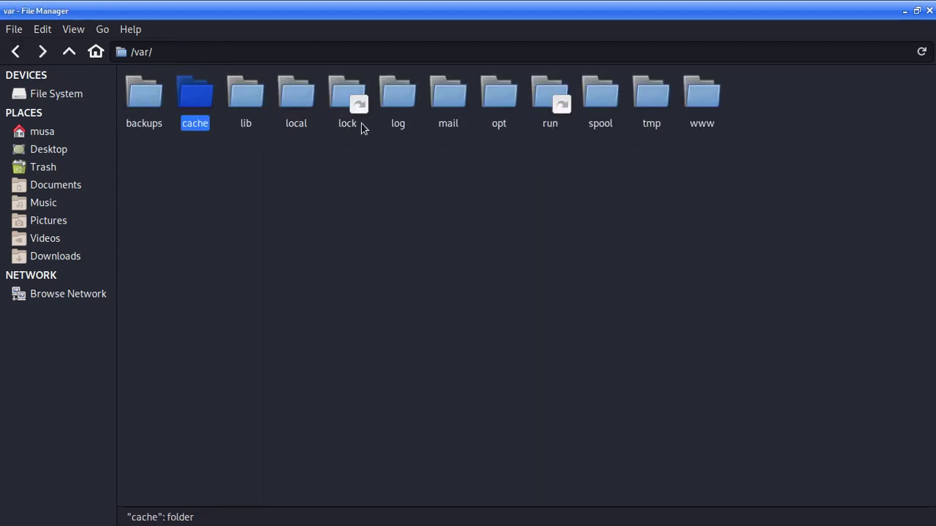